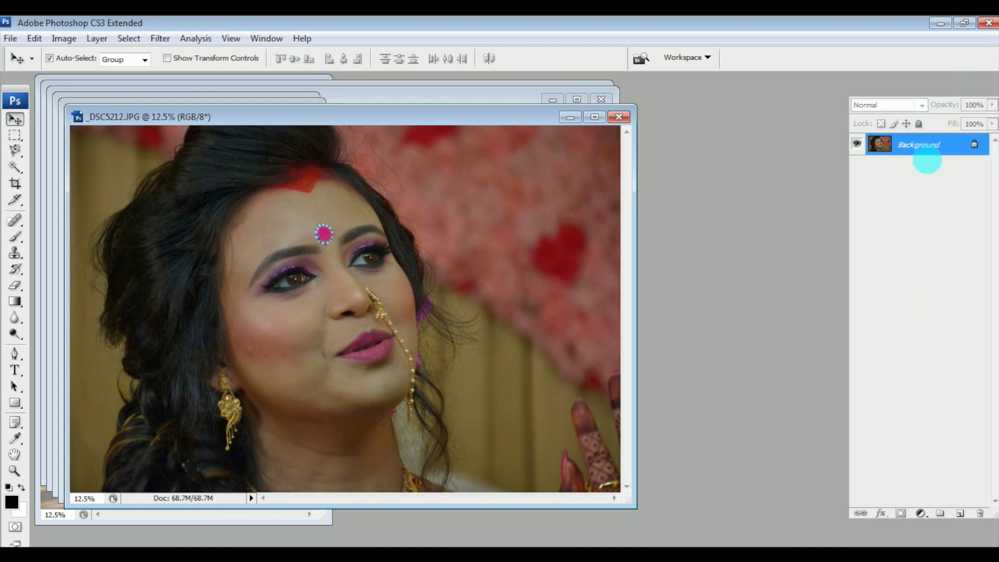
Cycle through the open photo documents to look over each image to be brightened
key(ctrl+Tab)
key(ctrl+Tab)
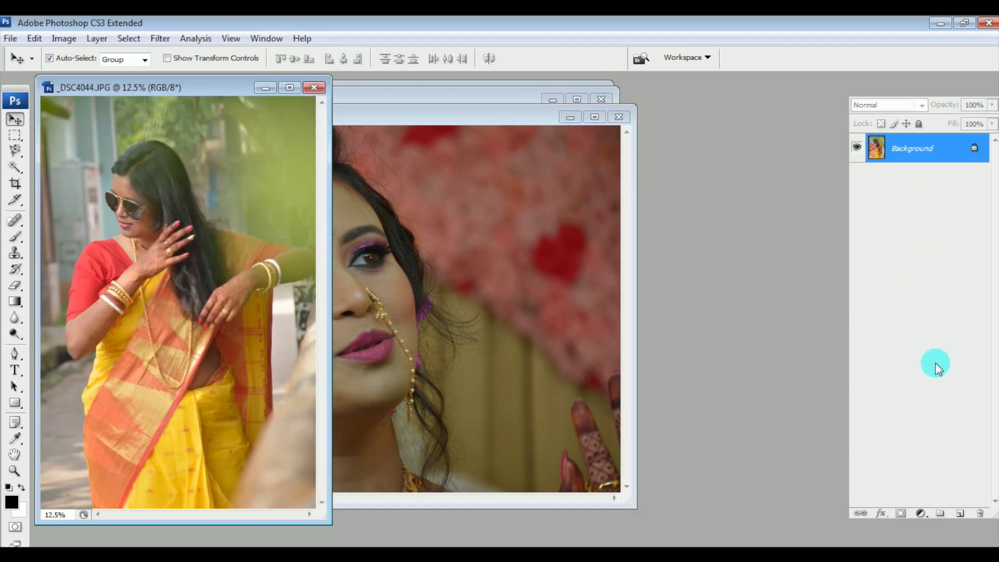
key(ctrl+Tab)
key(ctrl+Tab)
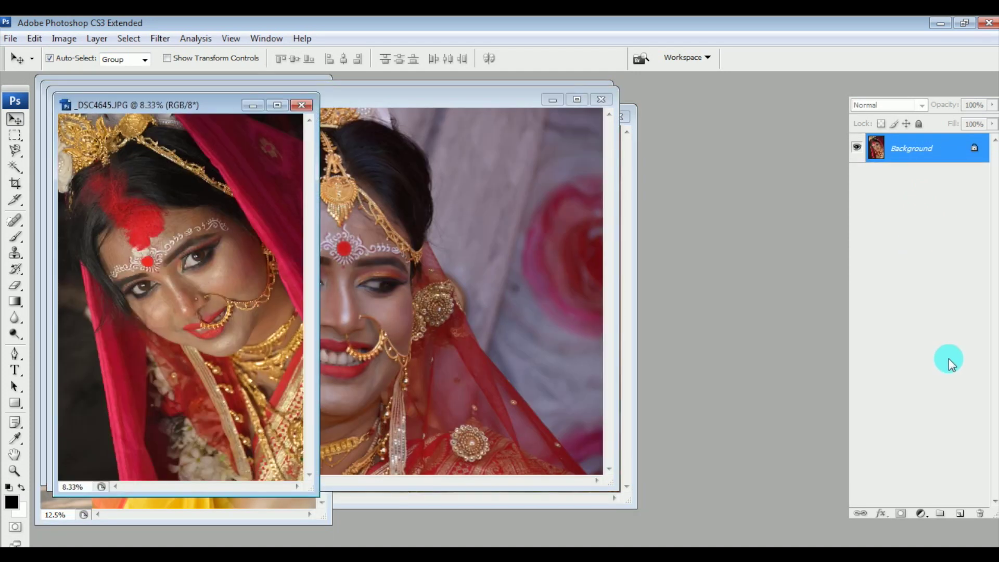
key(ctrl+Tab)
key(ctrl+Tab)
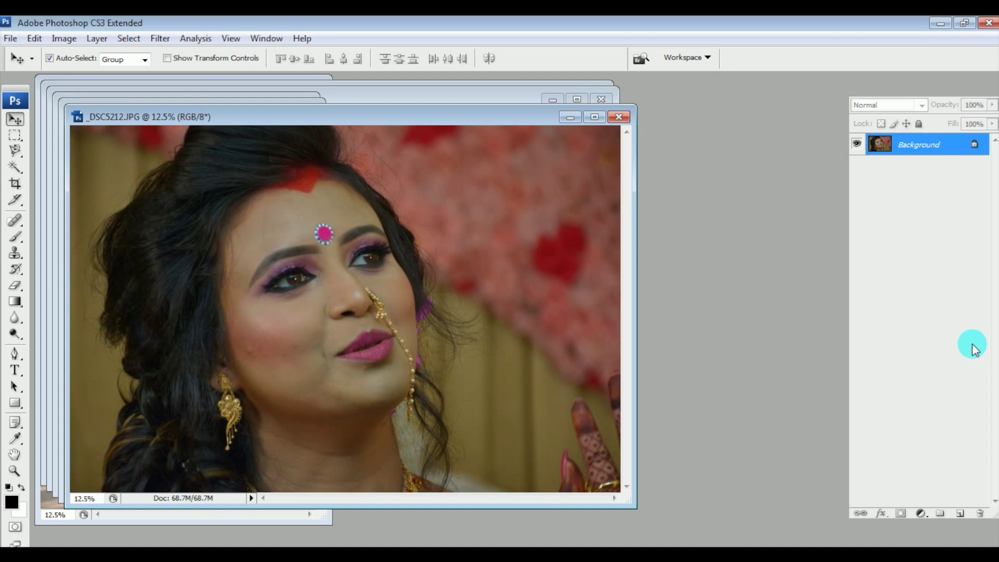
key(ctrl+Tab)
key(ctrl+Tab)
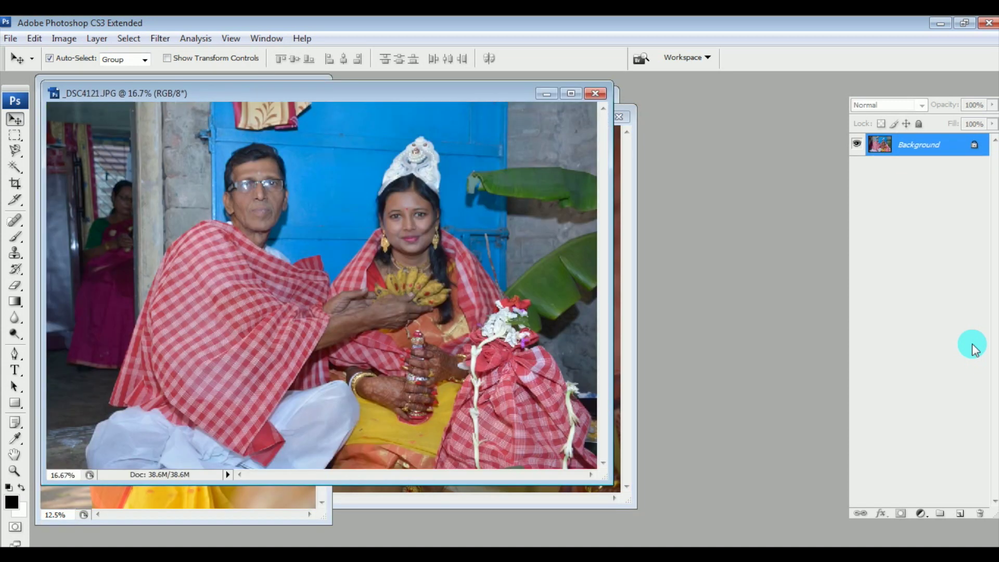
key(ctrl+Tab)
key(ctrl+Tab)
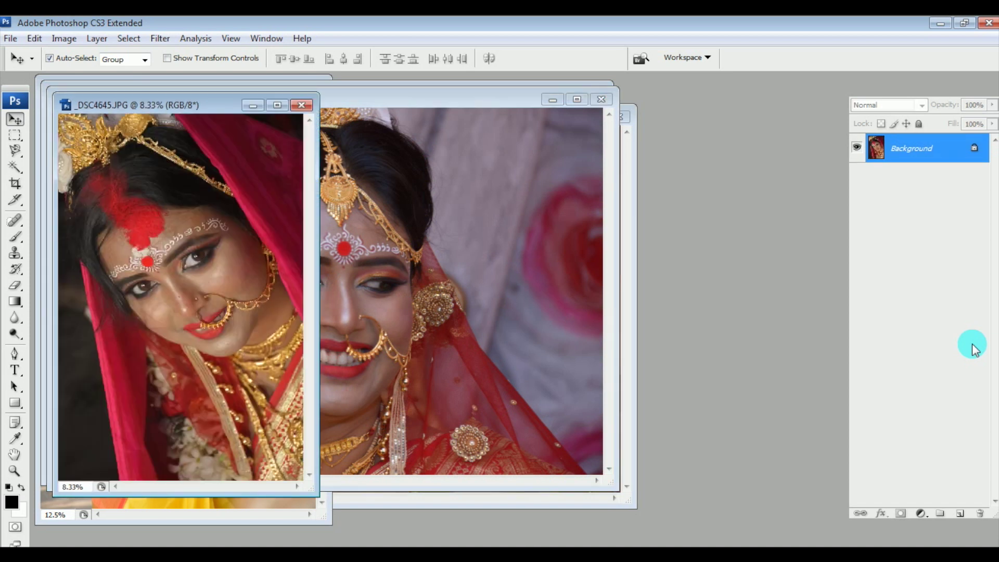
key(ctrl+Tab)
key(ctrl+Tab)
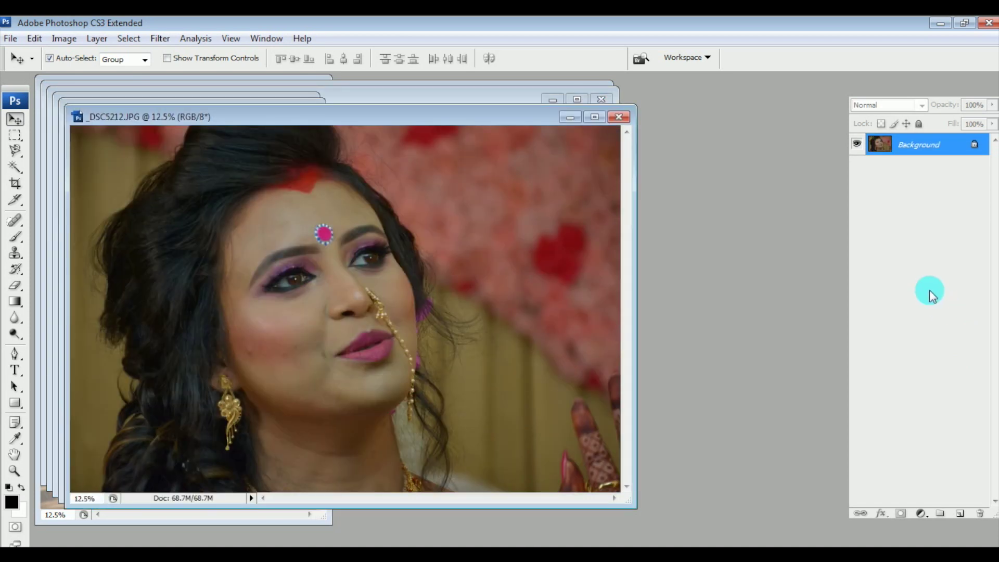
key(F7)
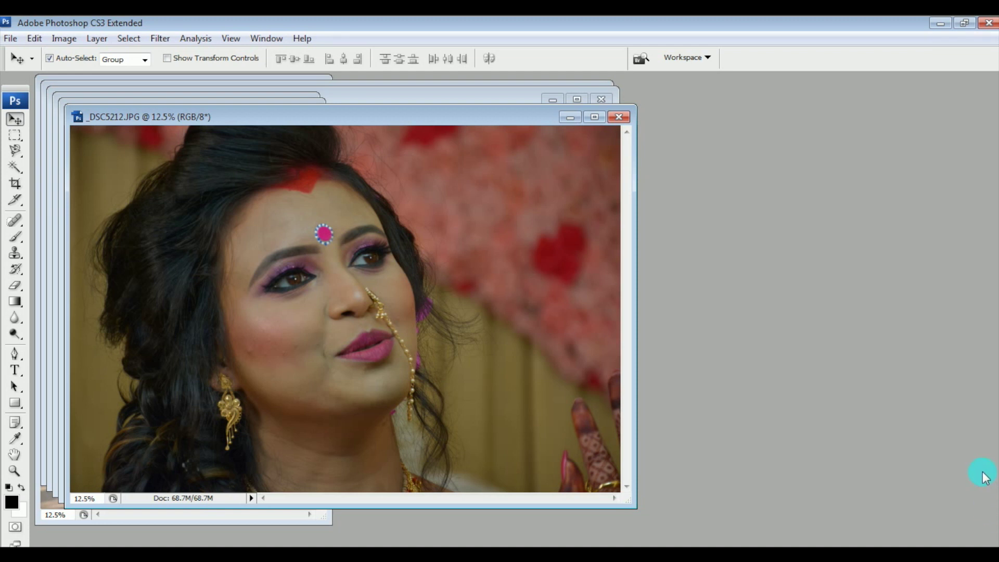
key(F7)
key(F7)
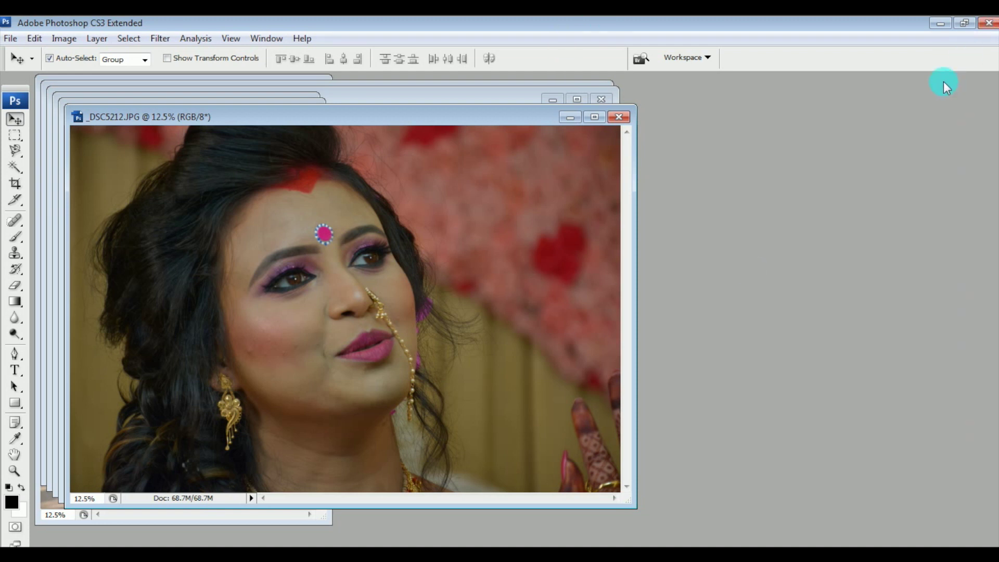
key(F7)
click(64, 38)
mouse_move(84, 78)
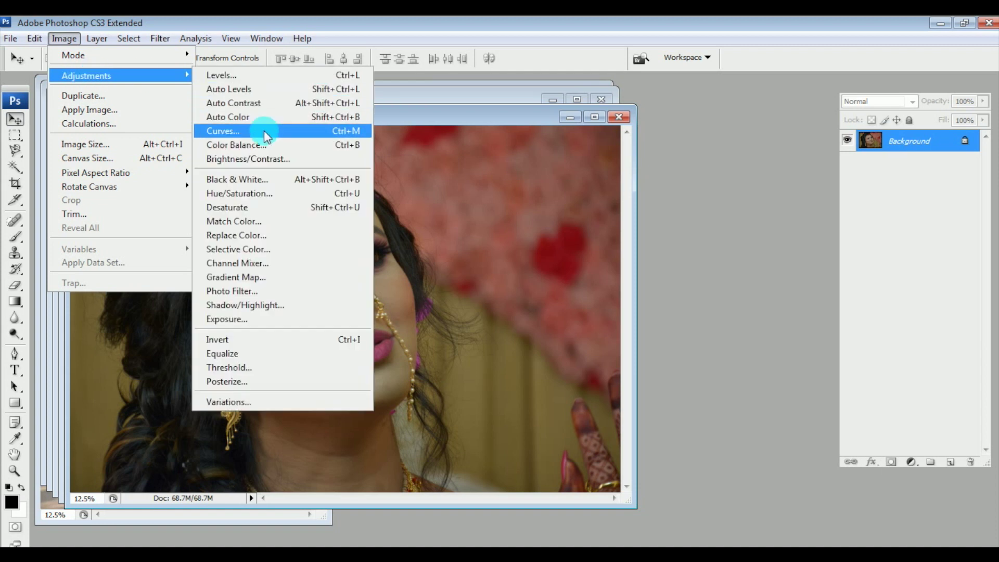
click(495, 115)
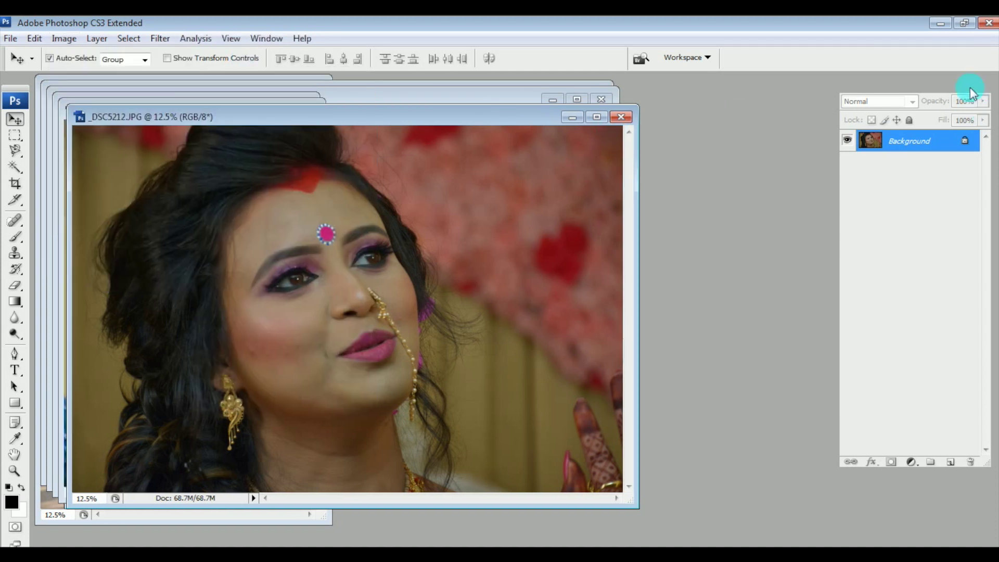
Add a Curves adjustment layer above the Background of _DSC5212.JPG and move its dialog clear of the face
click(911, 462)
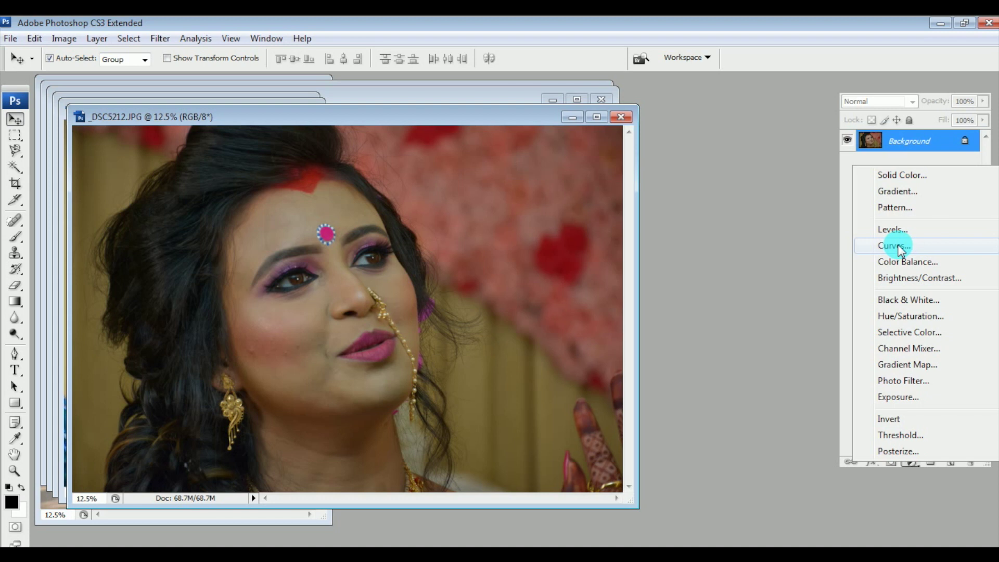
click(912, 247)
drag(864, 204, 714, 166)
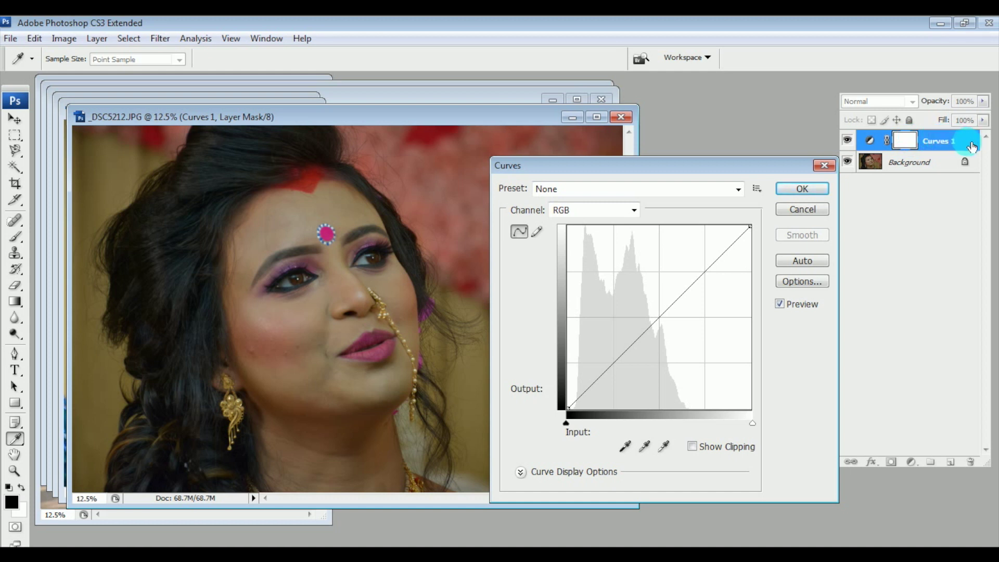
drag(693, 164, 686, 152)
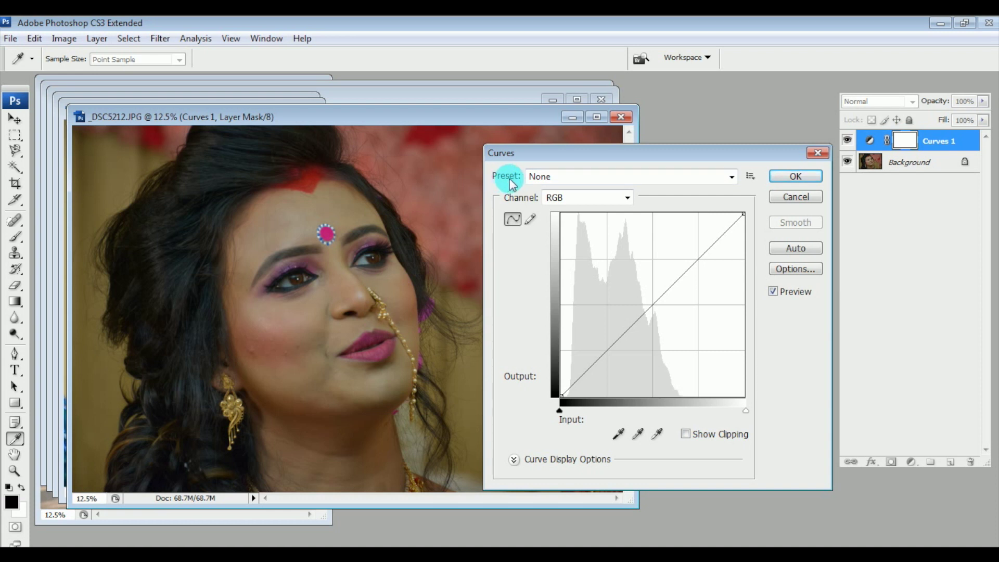
Apply the Strong Contrast (RGB) curves preset to _DSC5212.JPG and set the adjustment layer's blend mode to Screen
click(732, 178)
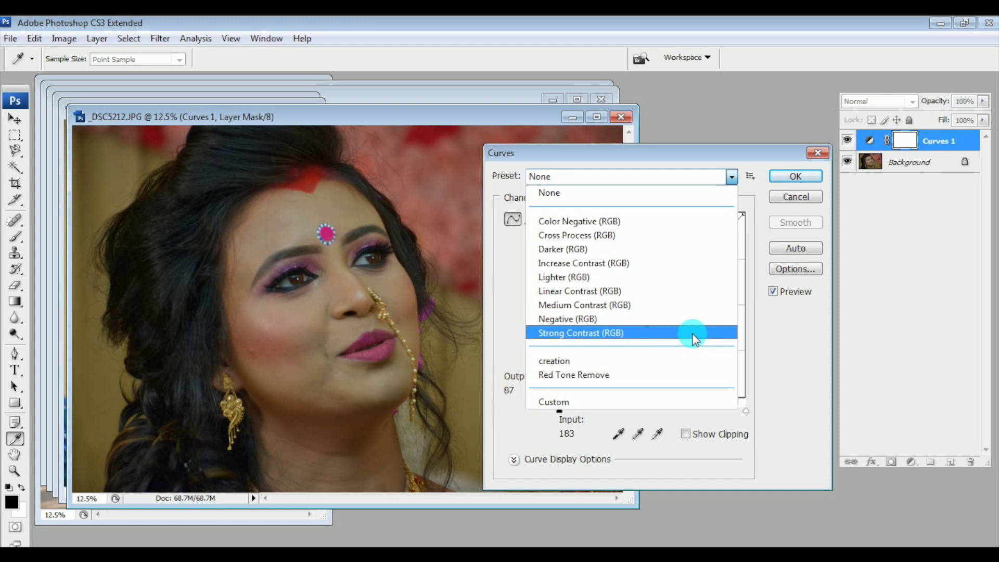
click(692, 333)
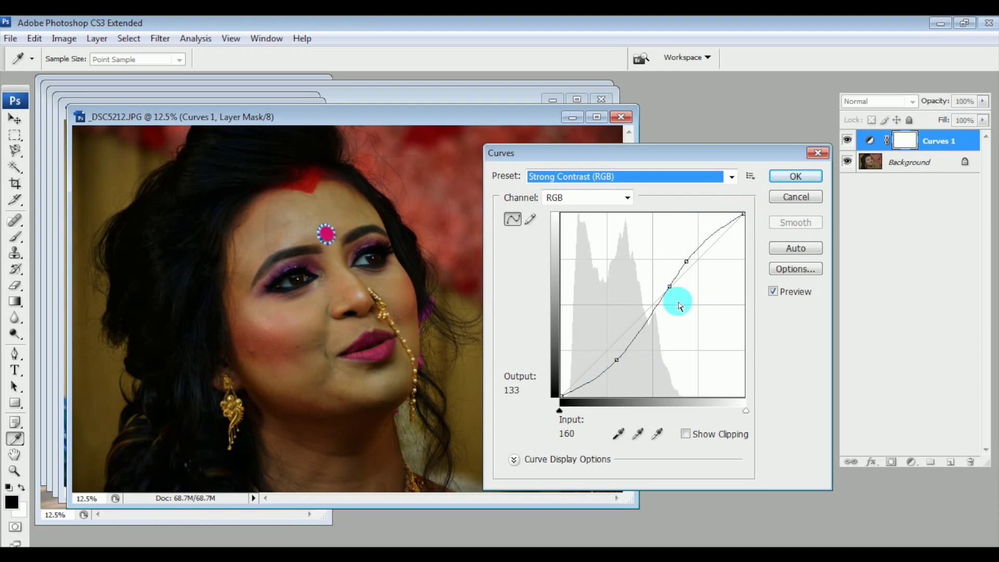
click(786, 176)
key(v)
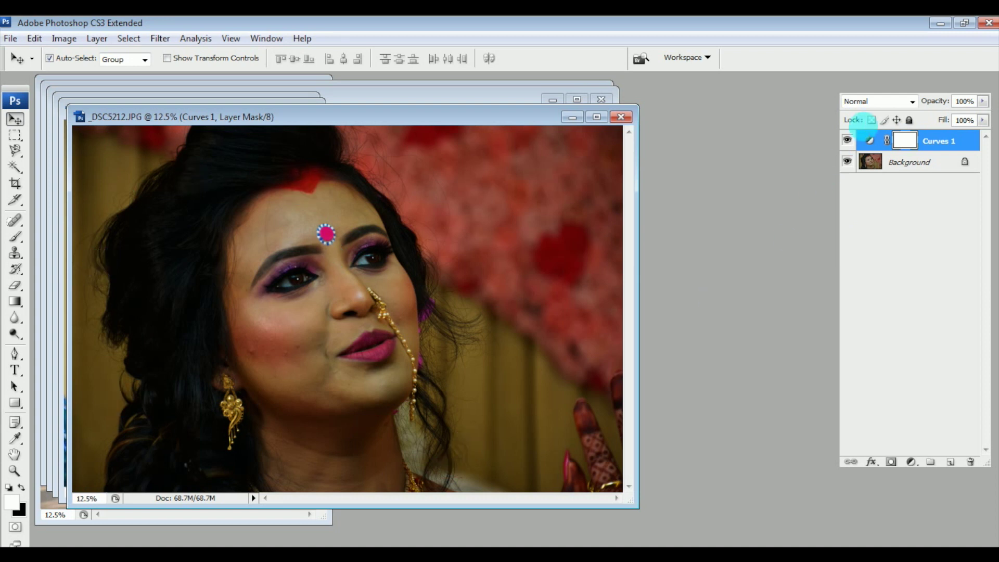
click(912, 102)
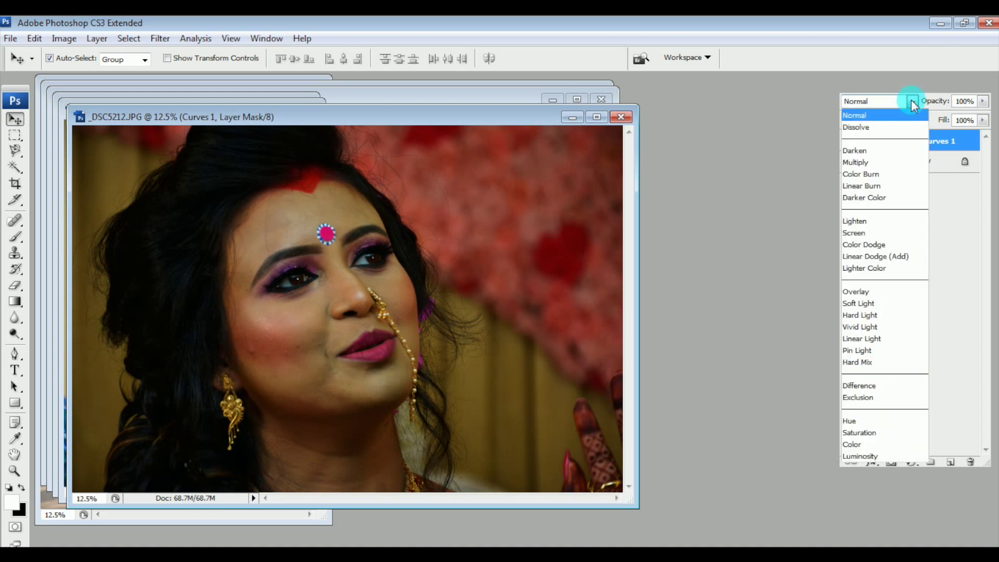
click(878, 233)
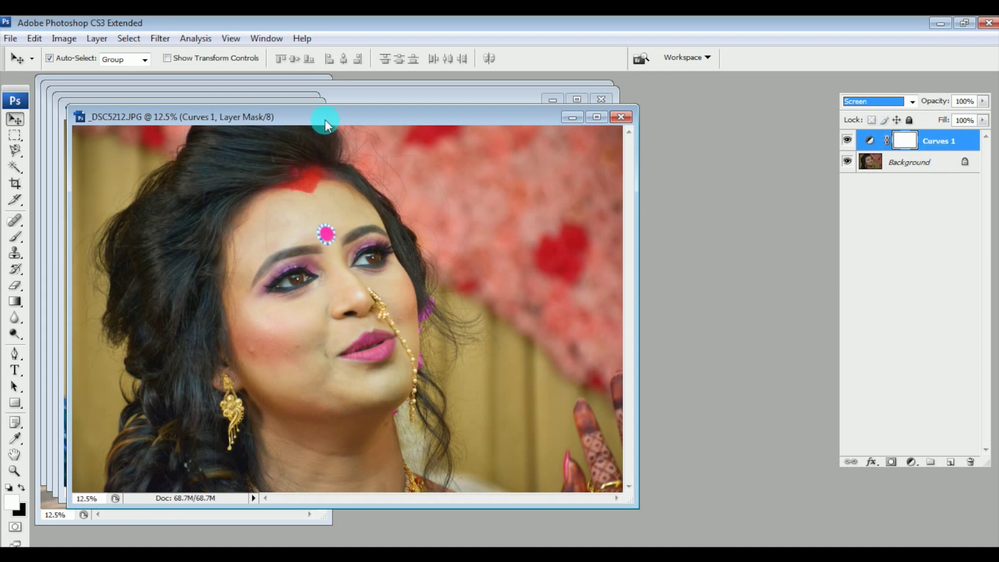
Move the _DSC5212.JPG window aside, then bring _DSC4980.JPG forward, reposition it and enlarge its window to show the whole photo
drag(310, 113, 444, 217)
click(186, 148)
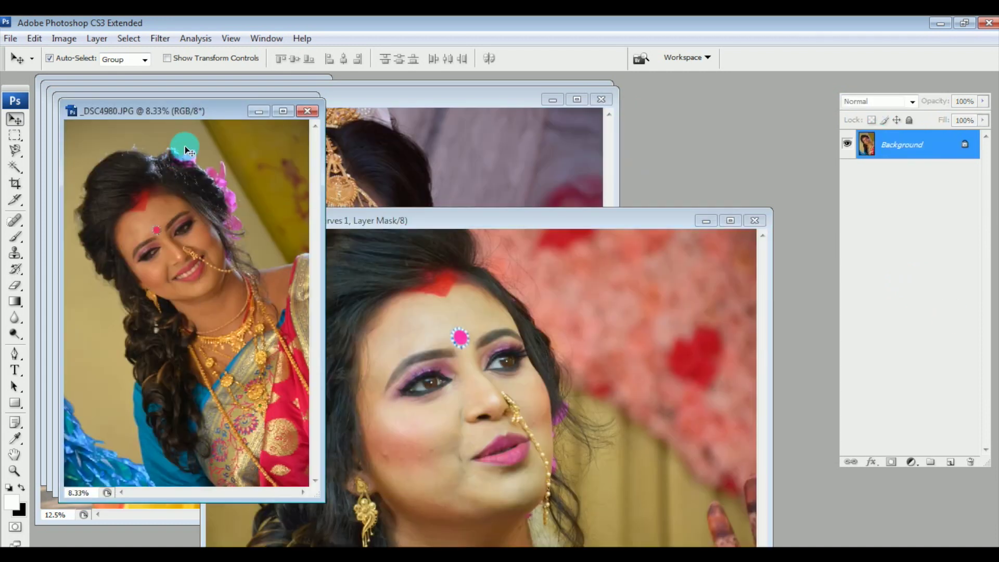
drag(203, 118, 355, 113)
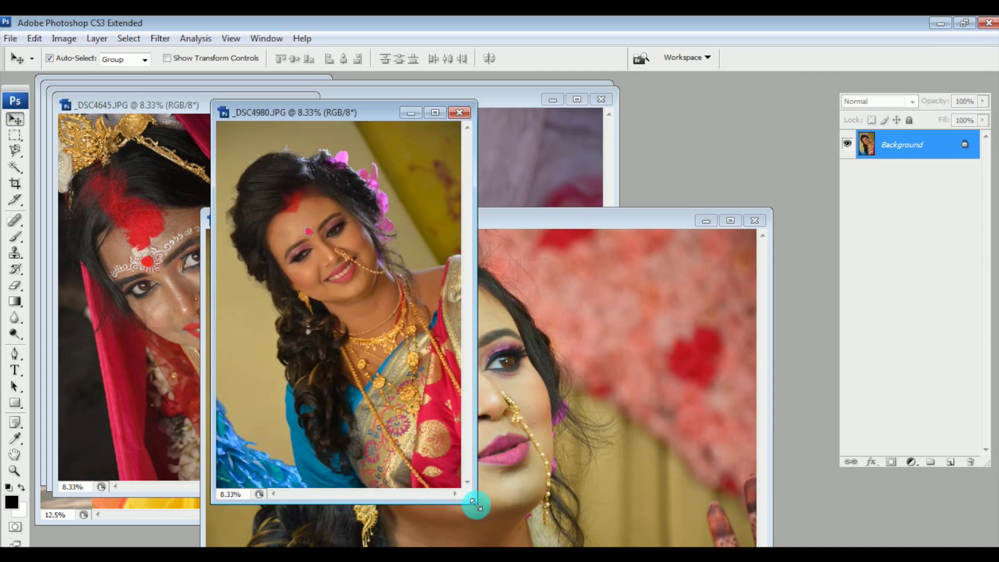
drag(476, 504, 557, 548)
Add a Curves adjustment layer with the Strong Contrast (RGB) preset to _DSC4980.JPG and set its blend mode to Screen
click(911, 462)
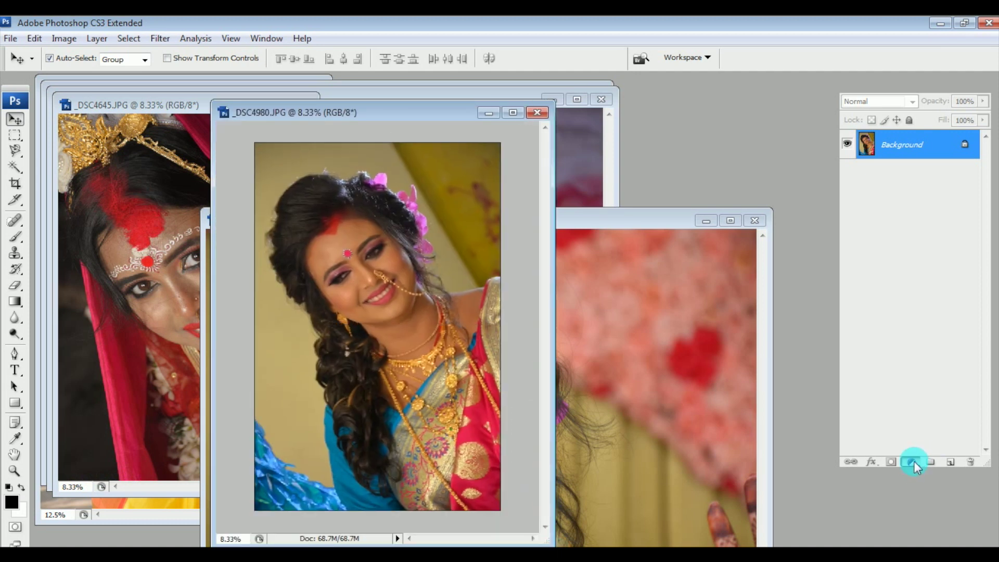
click(897, 244)
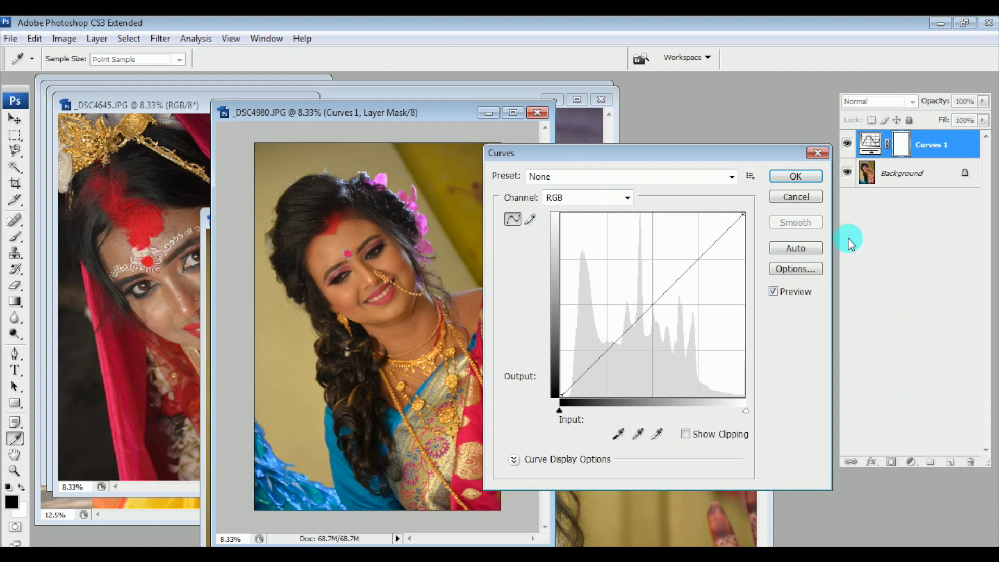
click(733, 178)
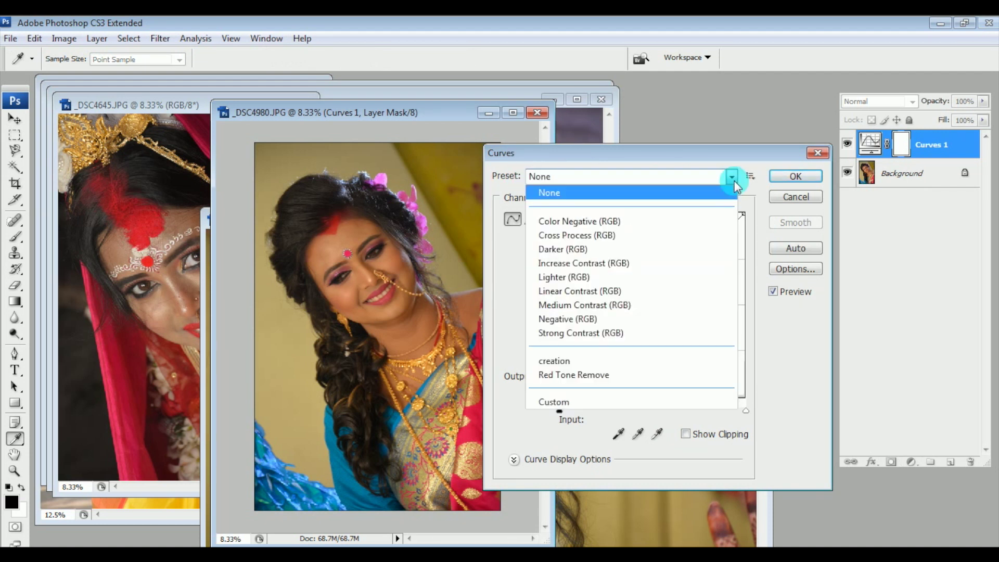
click(647, 333)
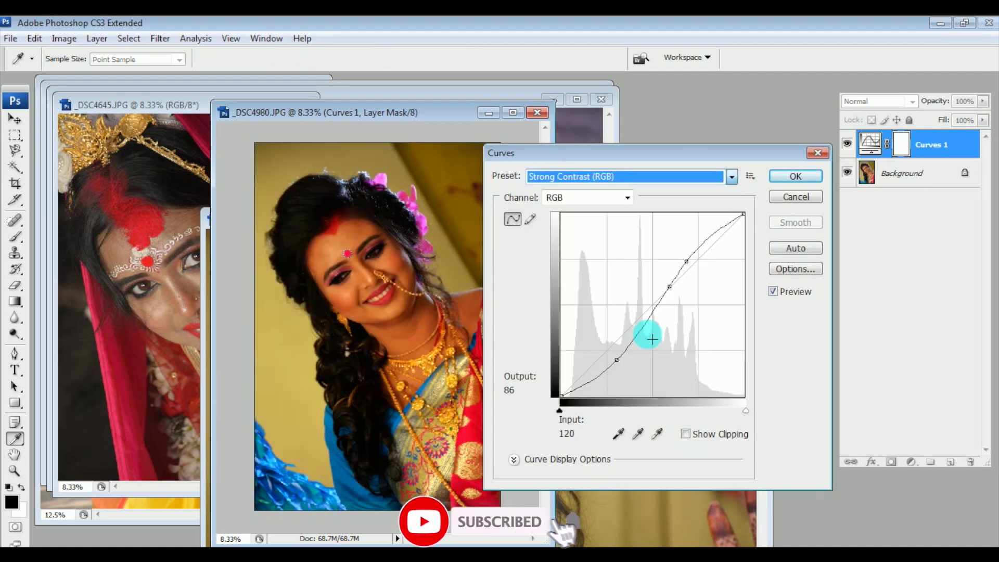
click(795, 176)
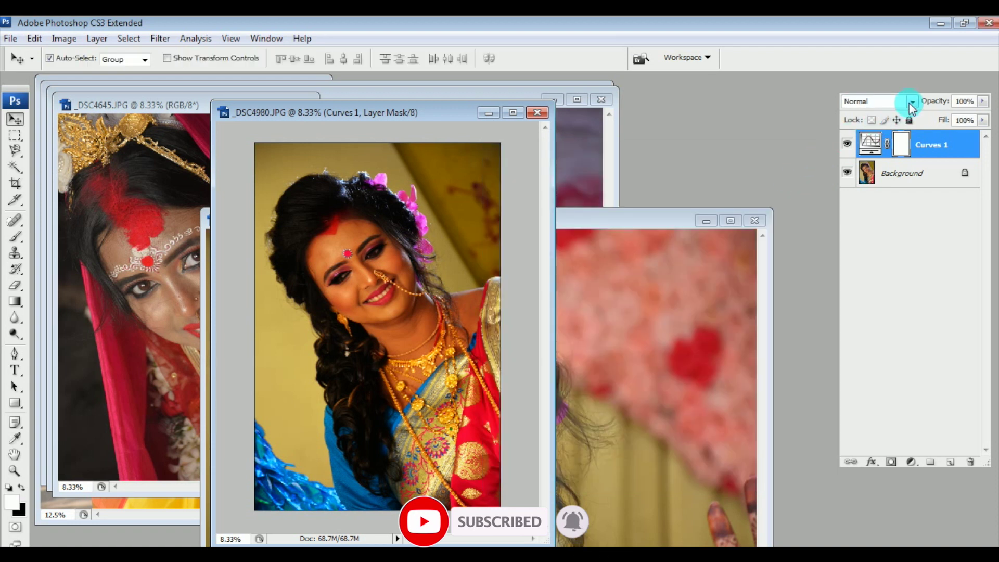
click(912, 103)
click(876, 233)
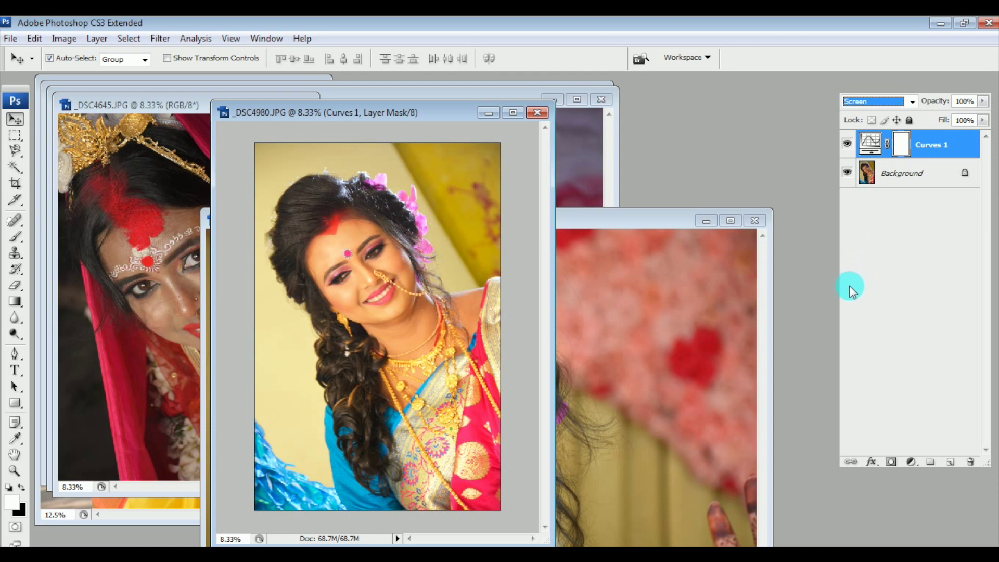
Move the _DSC4980.JPG window aside and bring _DSC4645.JPG forward, enlarging and repositioning its window to show the whole photo
drag(418, 113, 597, 201)
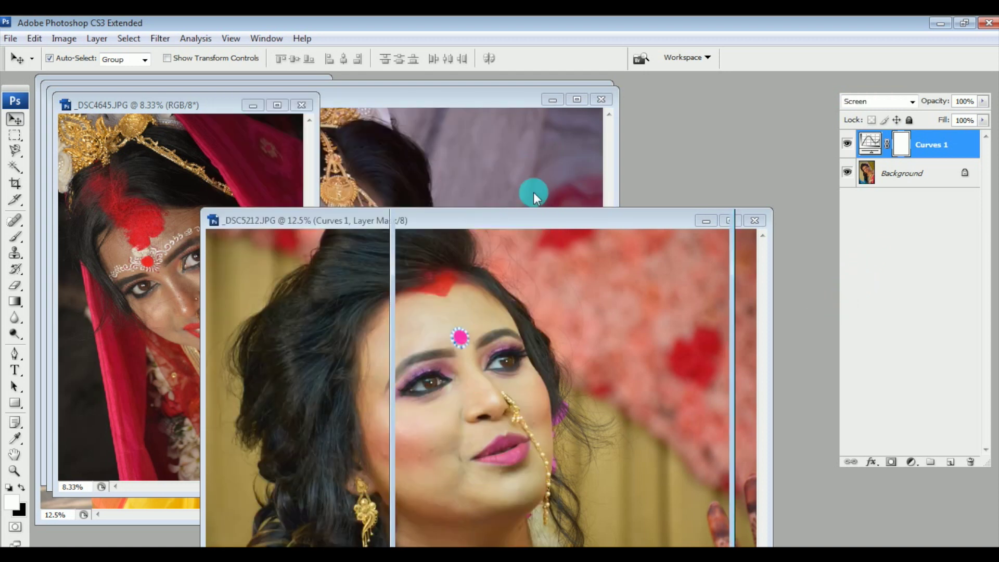
click(205, 158)
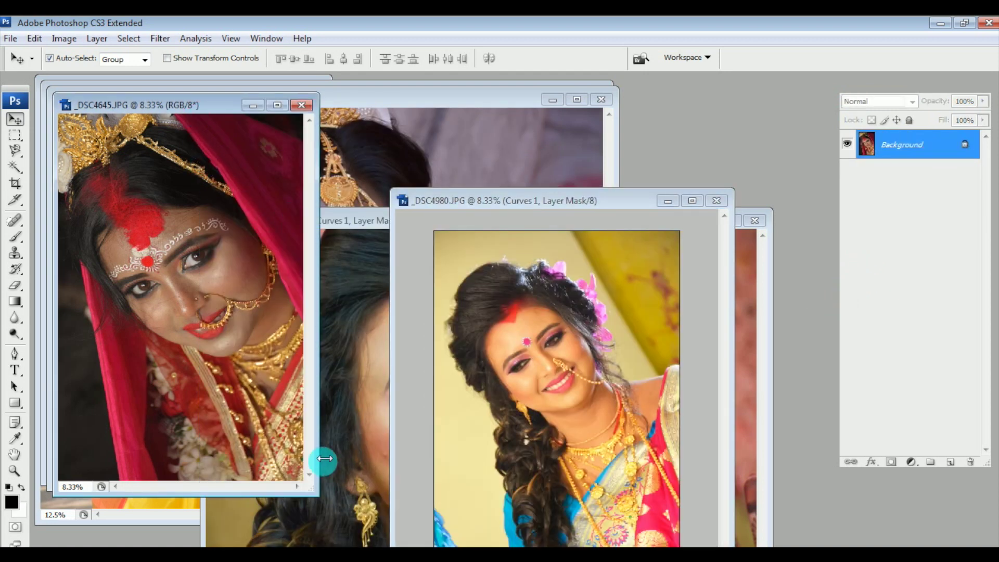
drag(318, 497, 421, 545)
drag(261, 105, 492, 116)
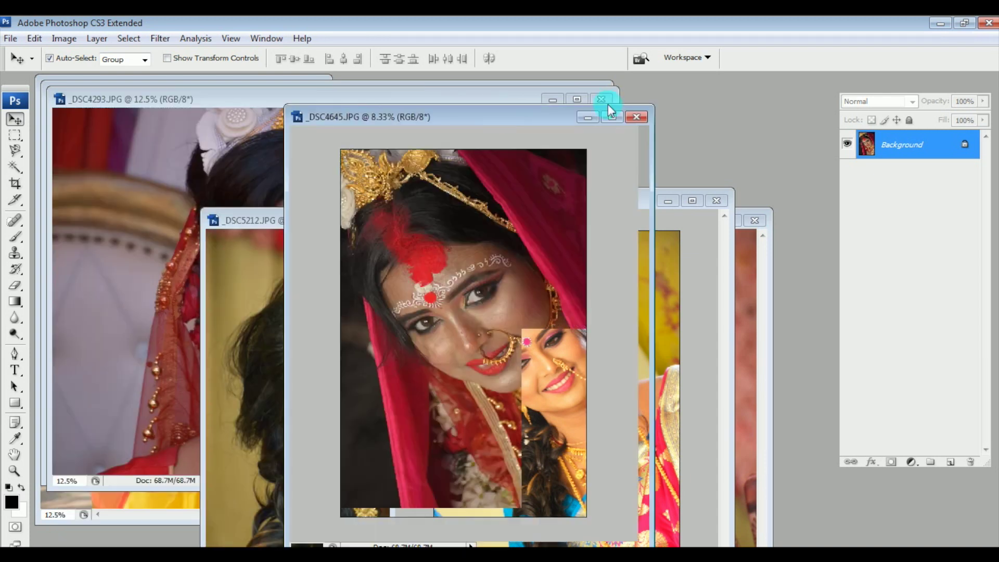
Add a Curves adjustment layer with the Strong Contrast (RGB) preset to _DSC4645.JPG and set its blend mode to Screen
click(918, 466)
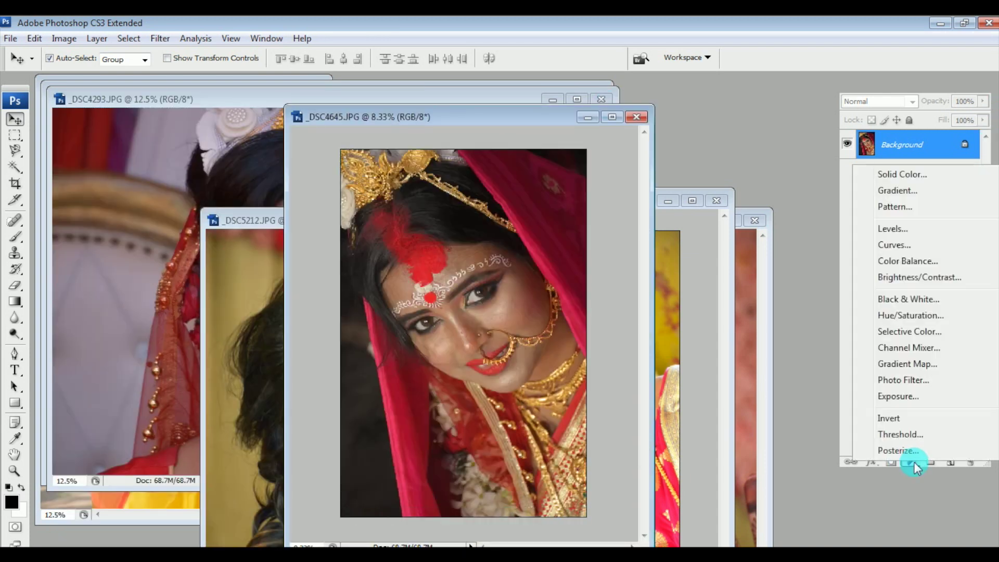
click(892, 245)
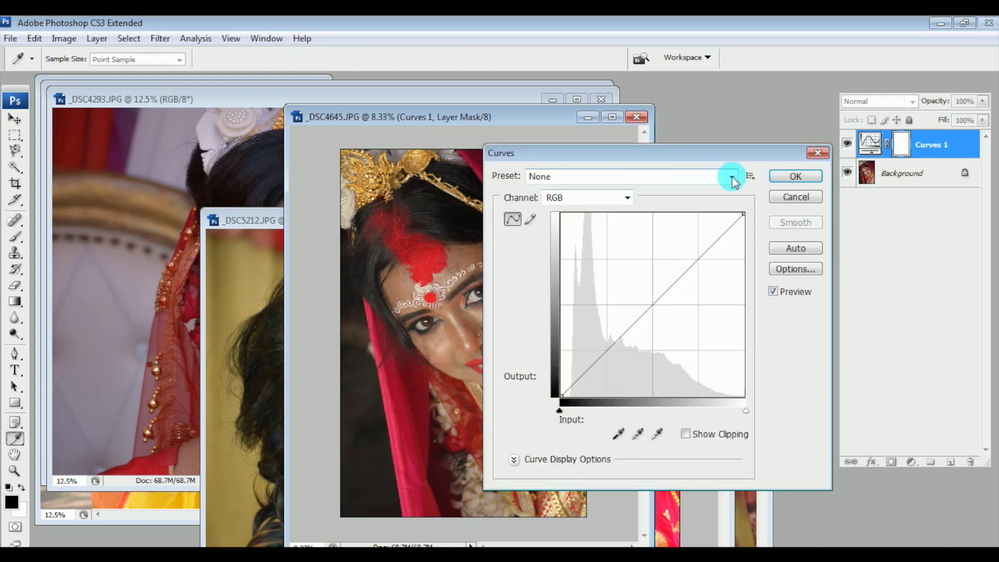
click(732, 176)
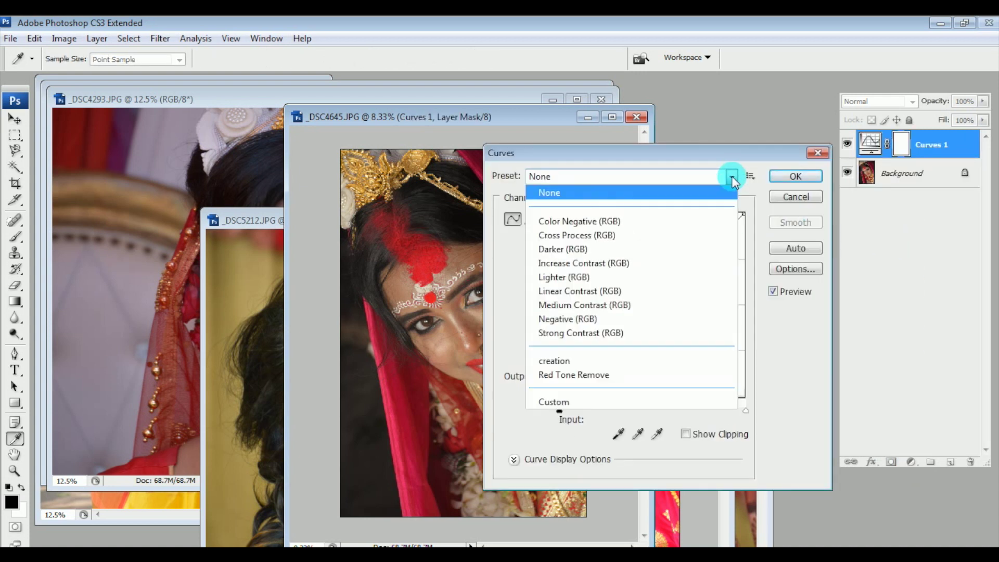
click(643, 332)
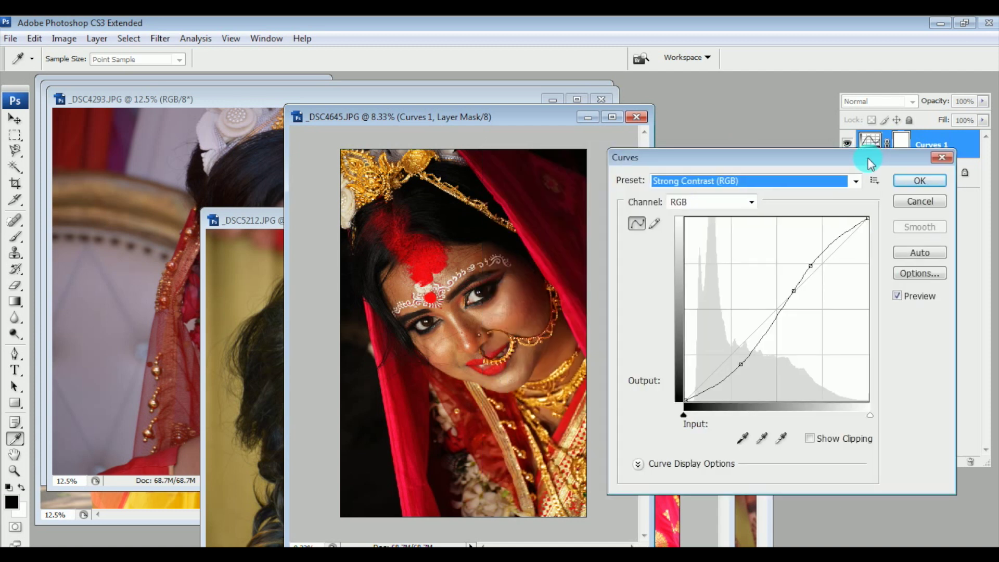
click(913, 176)
key(v)
click(912, 102)
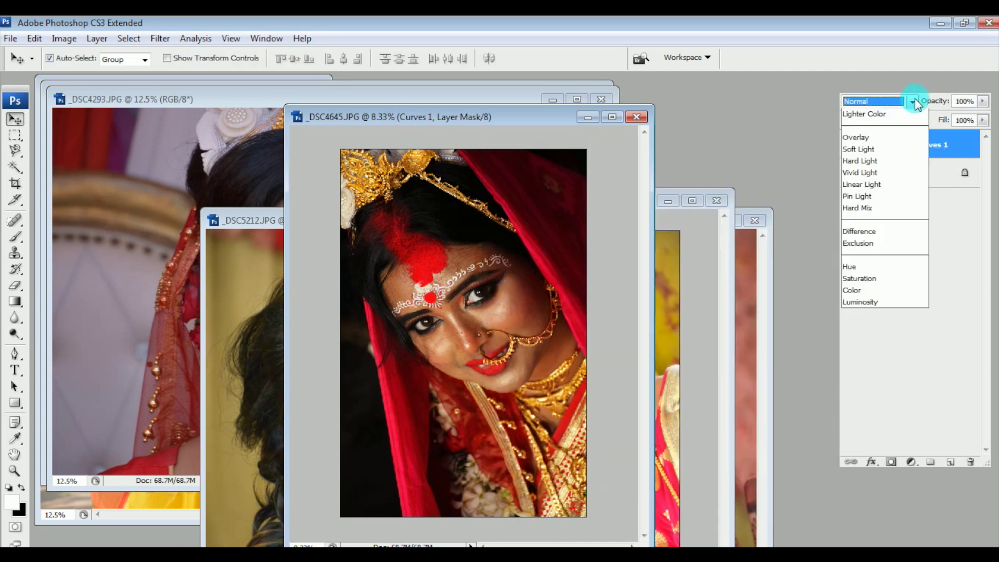
click(873, 234)
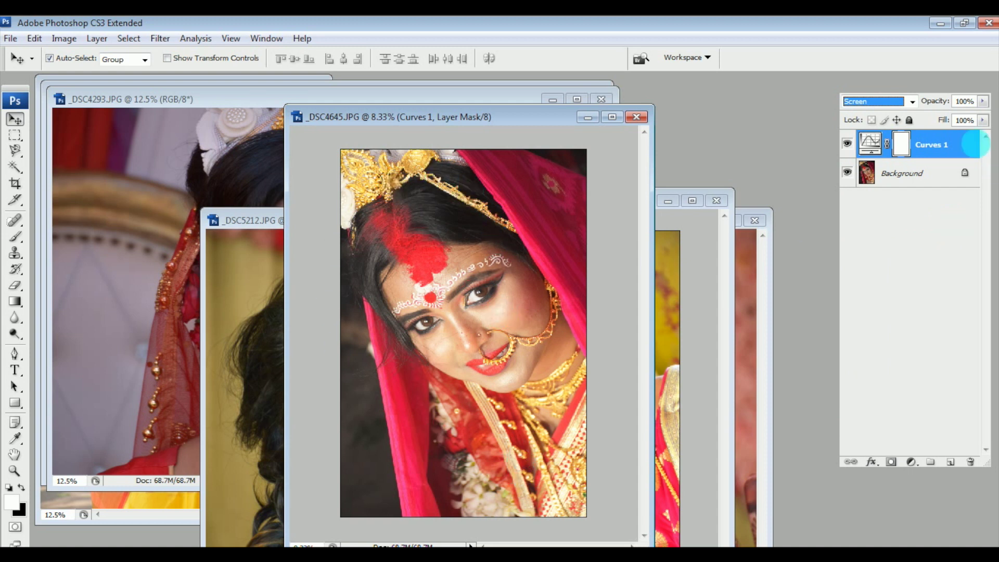
Lower the opacity of the Curves 1 layer in _DSC4645.JPG to 69%
click(983, 101)
click(964, 116)
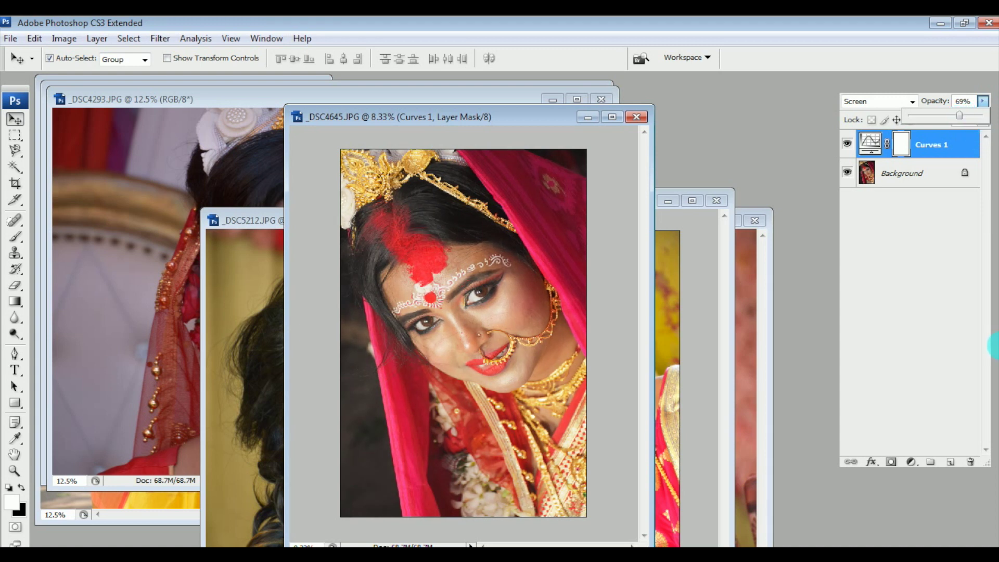
Bring _DSC4293.JPG forward, reposition it and enlarge its window to show the whole photo
click(145, 120)
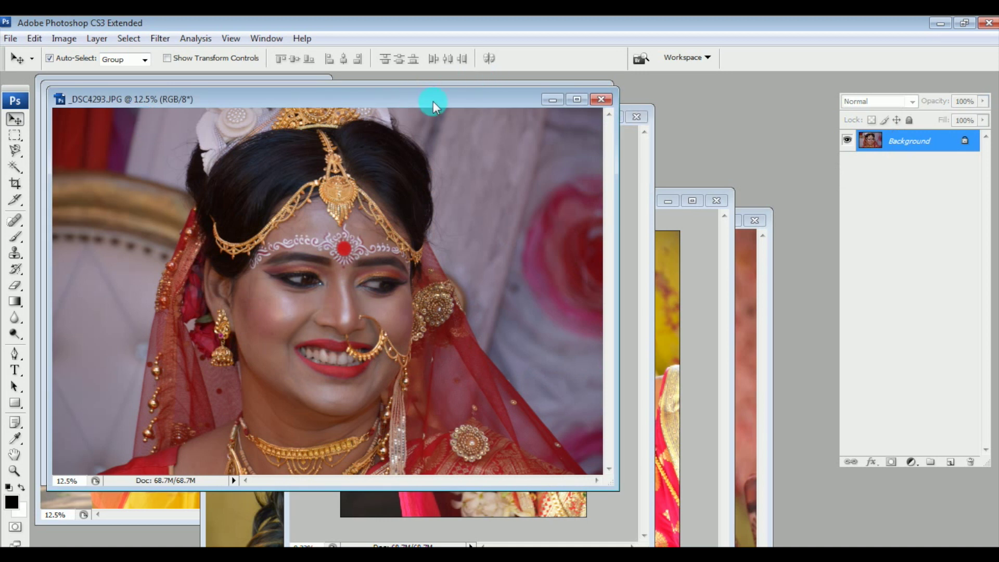
drag(434, 103, 458, 107)
drag(646, 501, 739, 541)
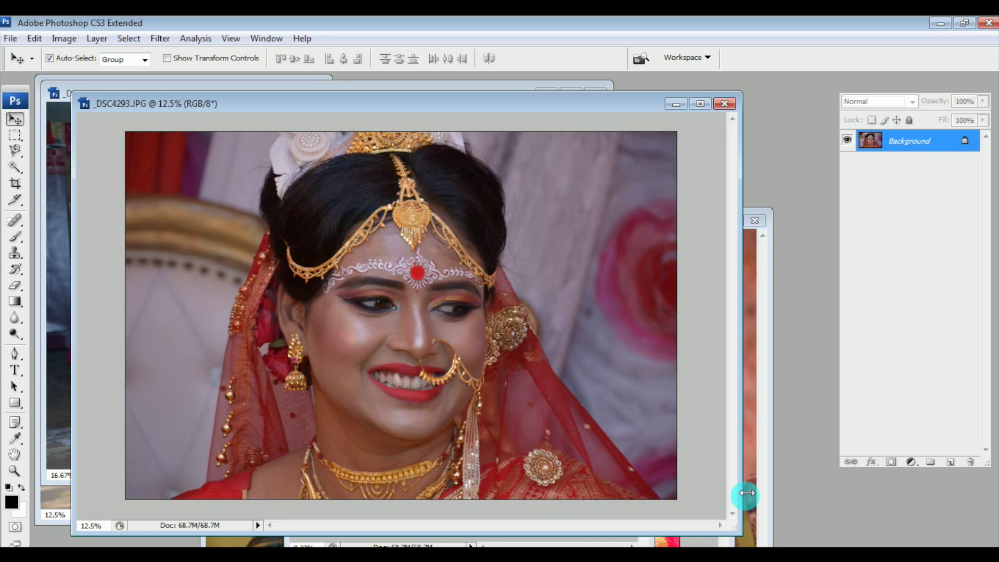
Add a Curves adjustment layer with the Strong Contrast (RGB) preset to _DSC4293.JPG
click(911, 462)
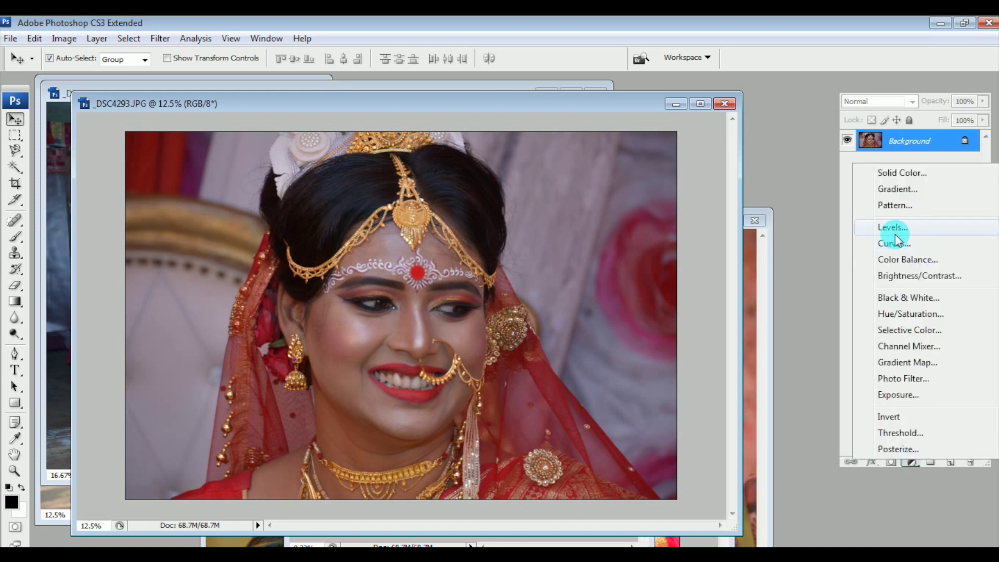
click(897, 243)
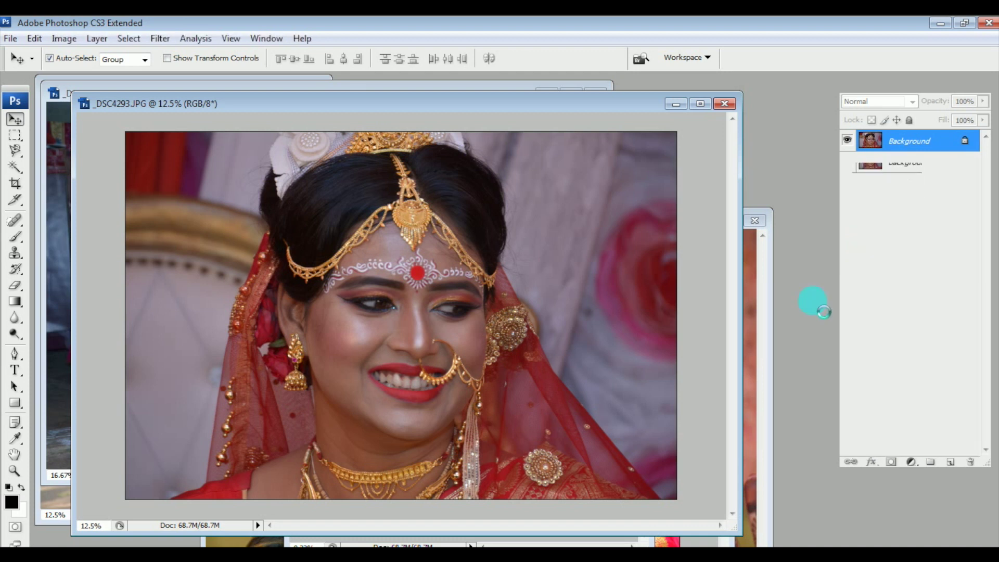
click(856, 180)
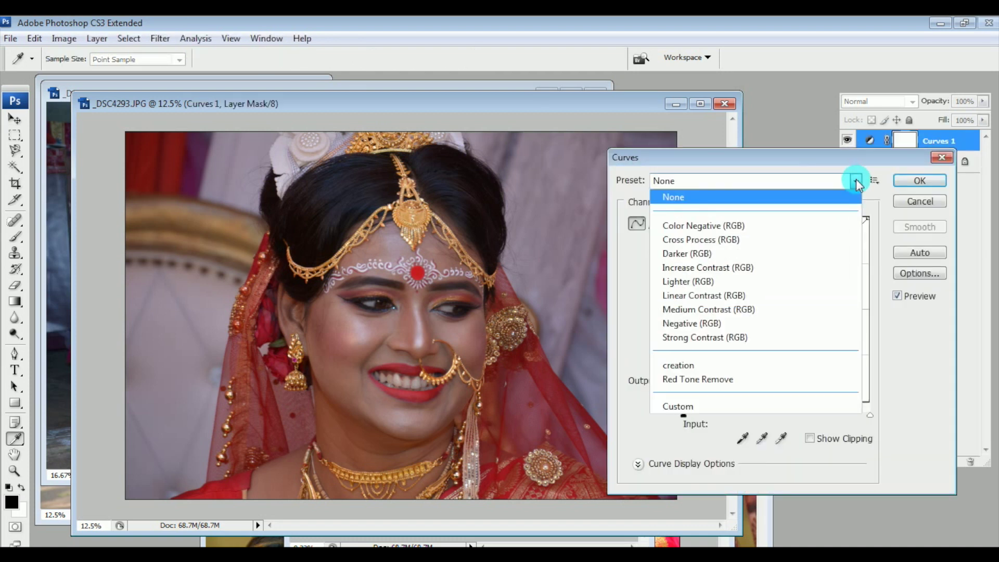
click(780, 339)
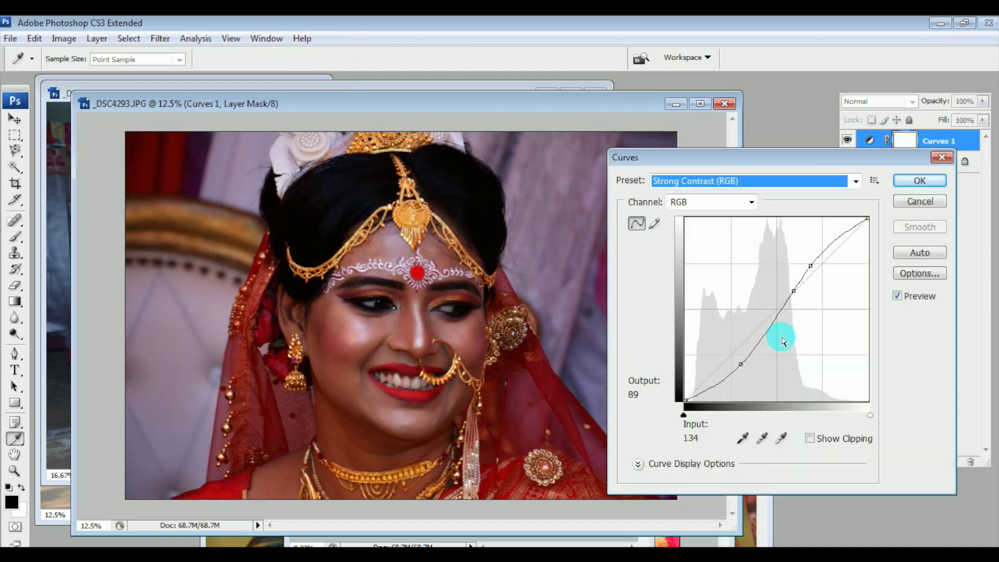
click(915, 180)
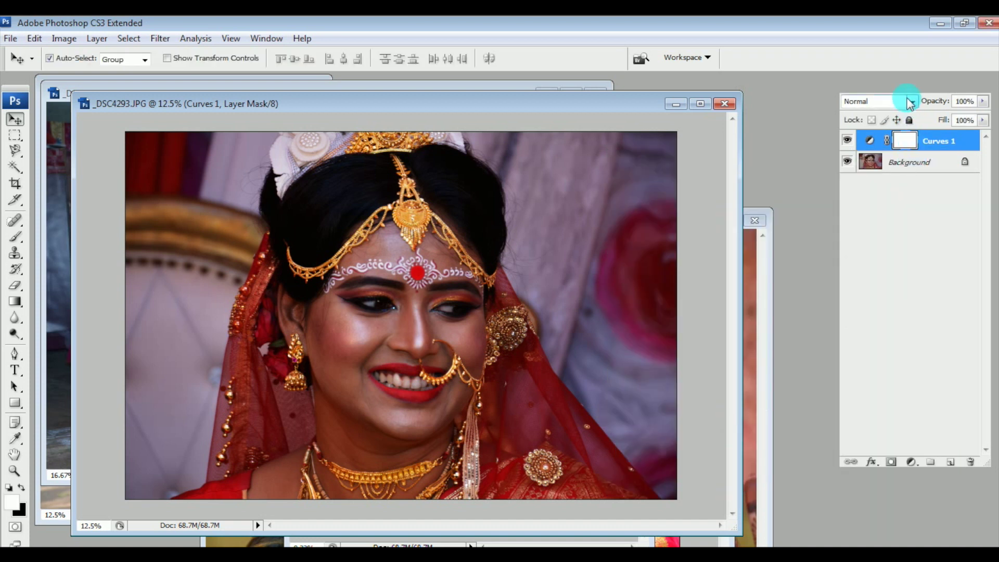
Set the Curves 1 layer of _DSC4293.JPG to Screen blend mode at 74% opacity
click(910, 102)
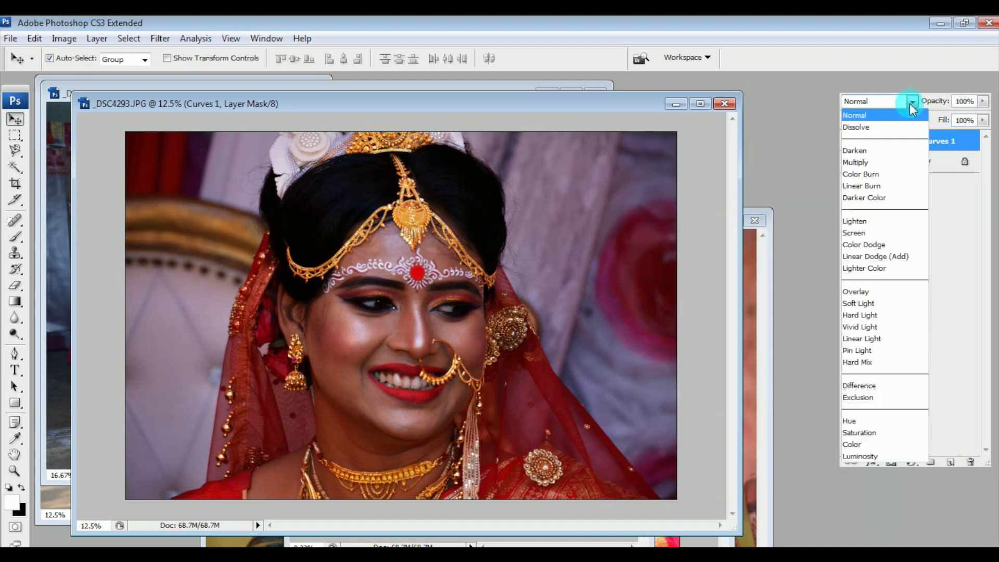
click(883, 233)
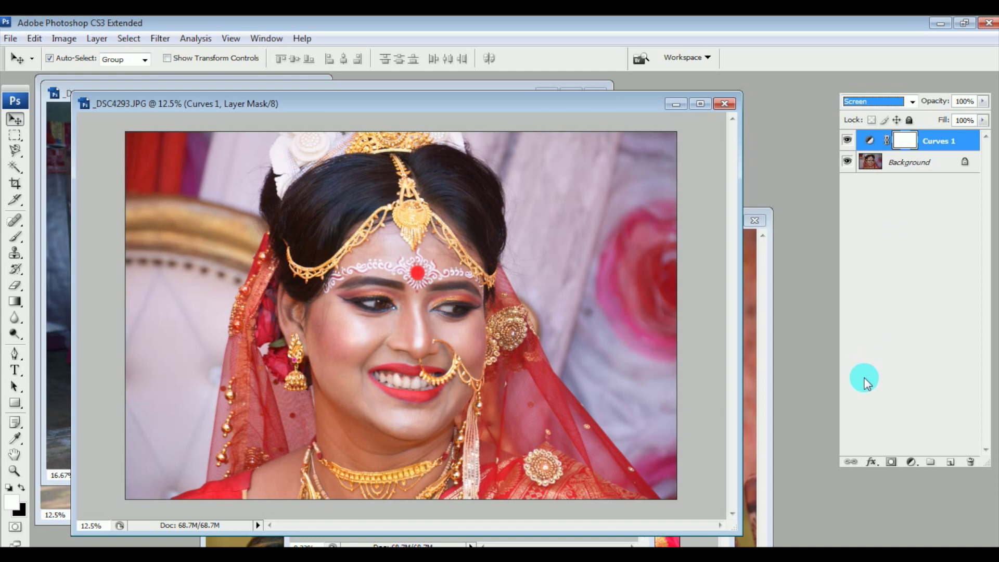
click(983, 101)
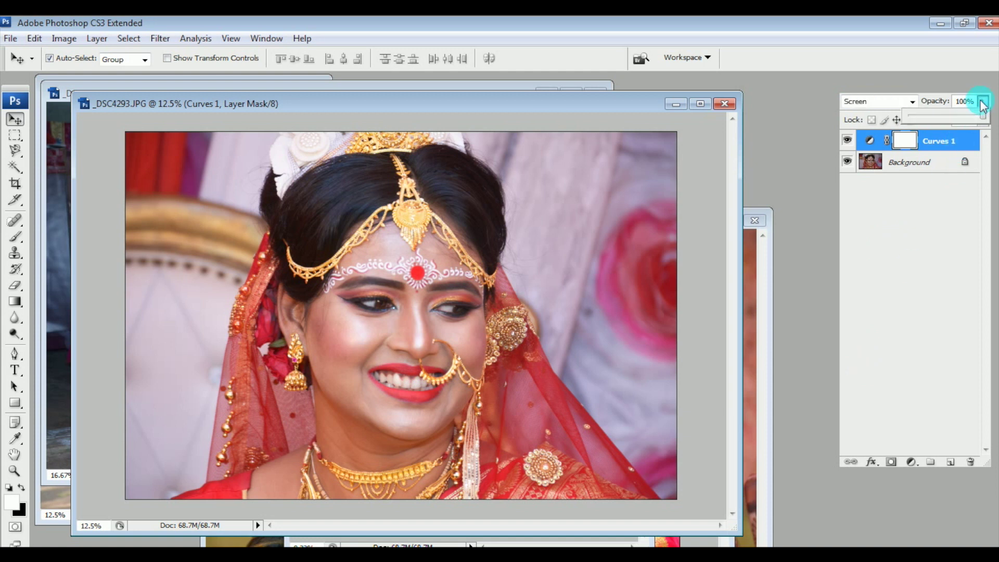
drag(982, 115, 963, 116)
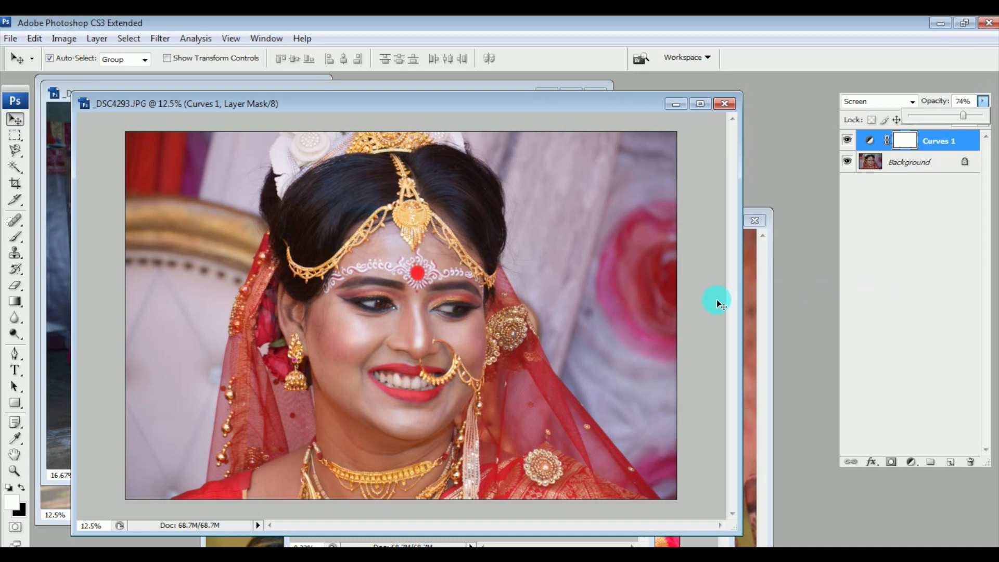
Bring _DSC4121.JPG forward, reposition it and add a Curves adjustment layer with the Strong Contrast (RGB) preset
click(48, 289)
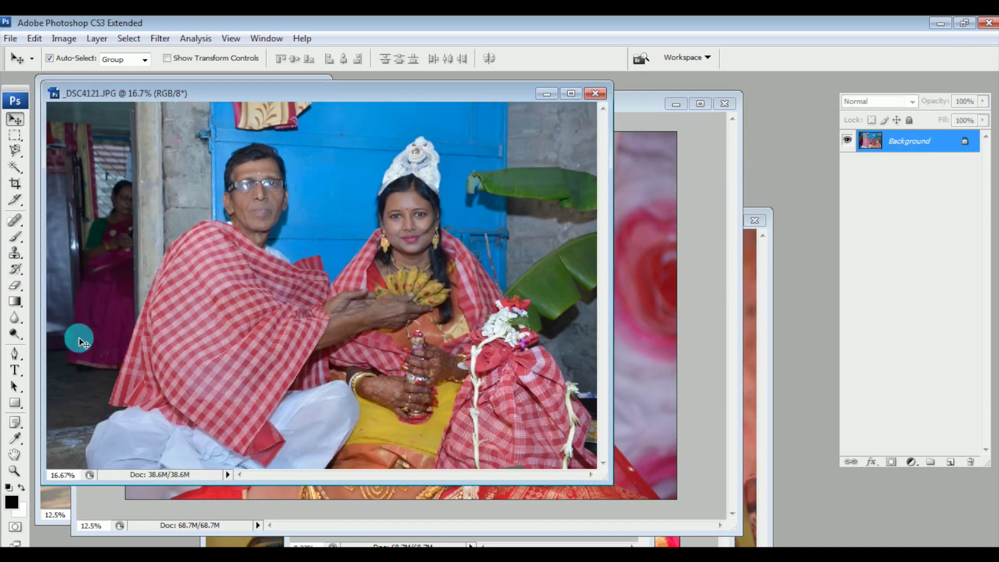
drag(449, 94, 526, 99)
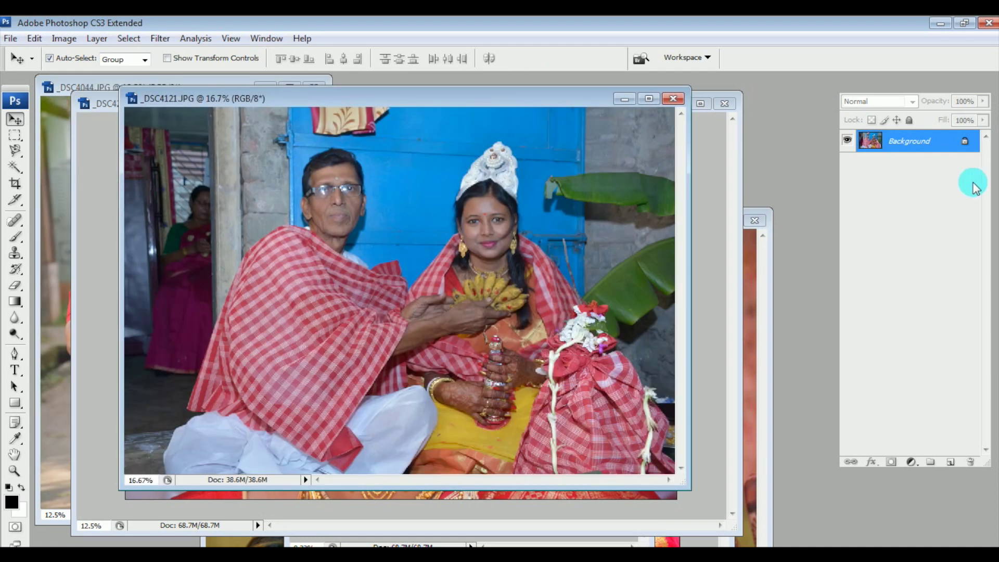
click(911, 461)
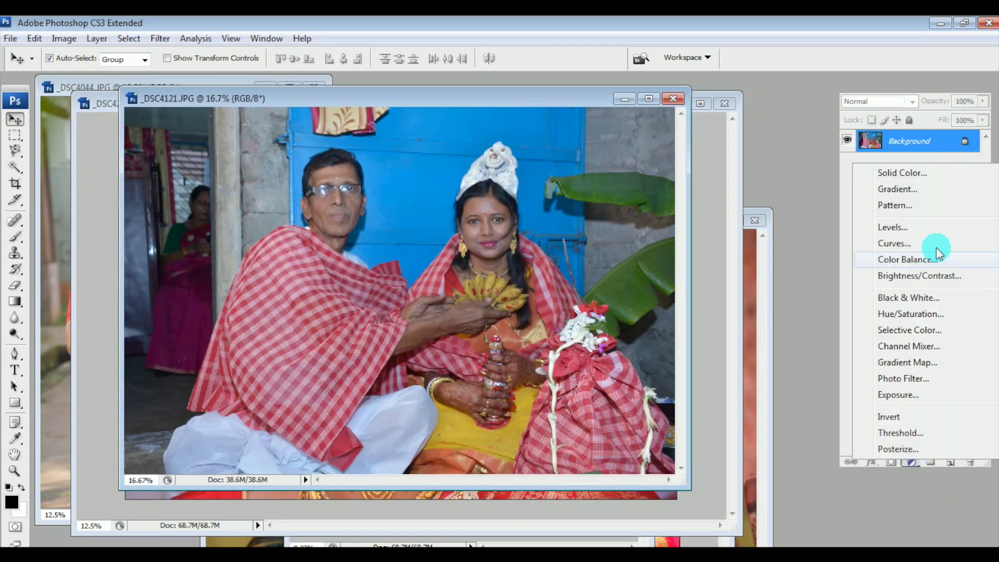
click(912, 243)
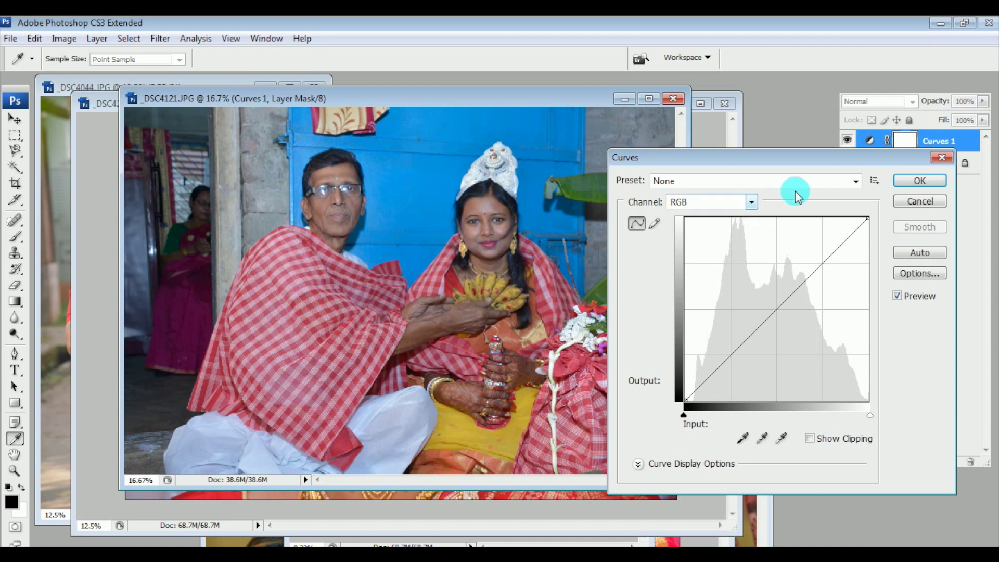
click(855, 181)
click(780, 334)
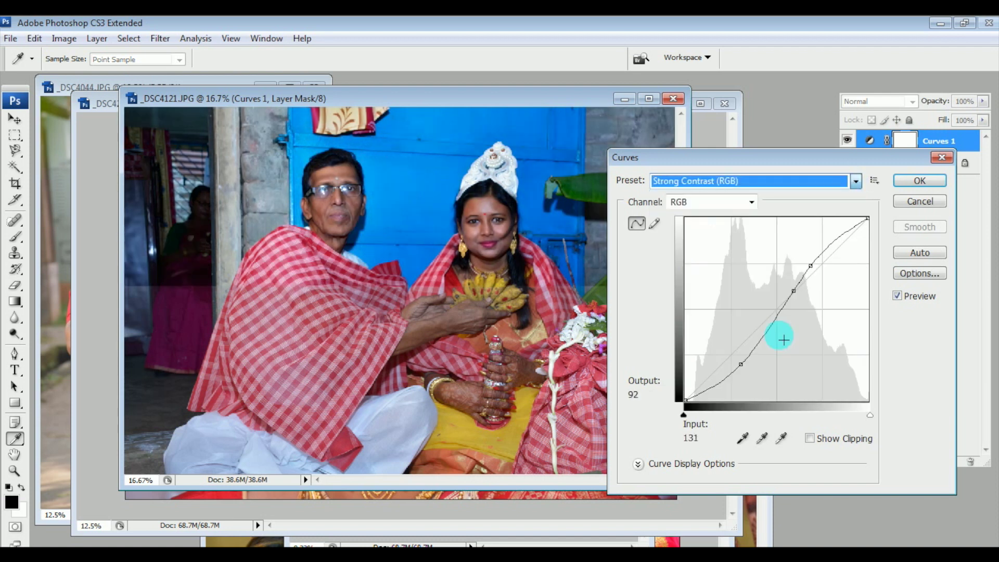
click(909, 180)
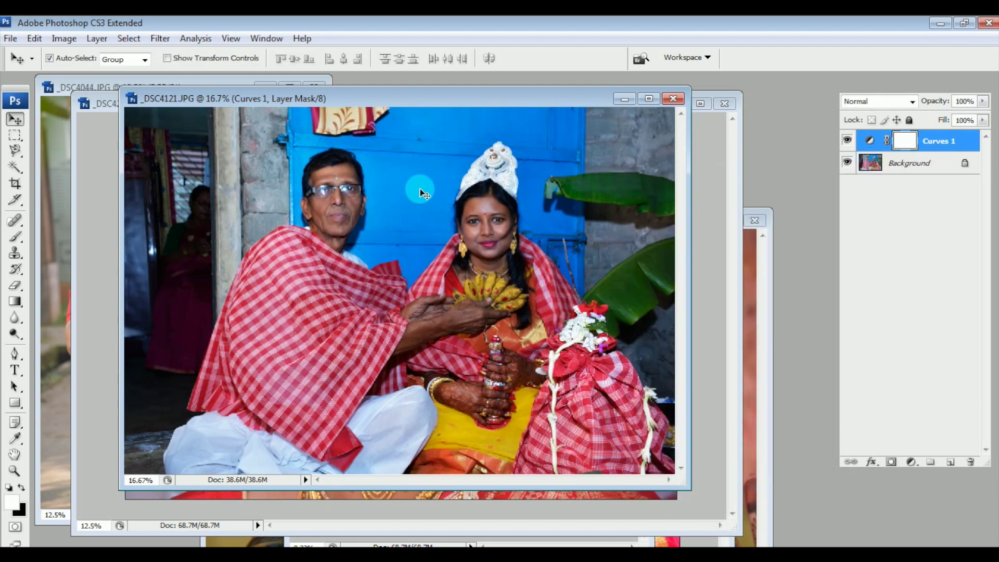
Set the Curves 1 layer of _DSC4121.JPG to Screen blend mode at 78% opacity
click(912, 101)
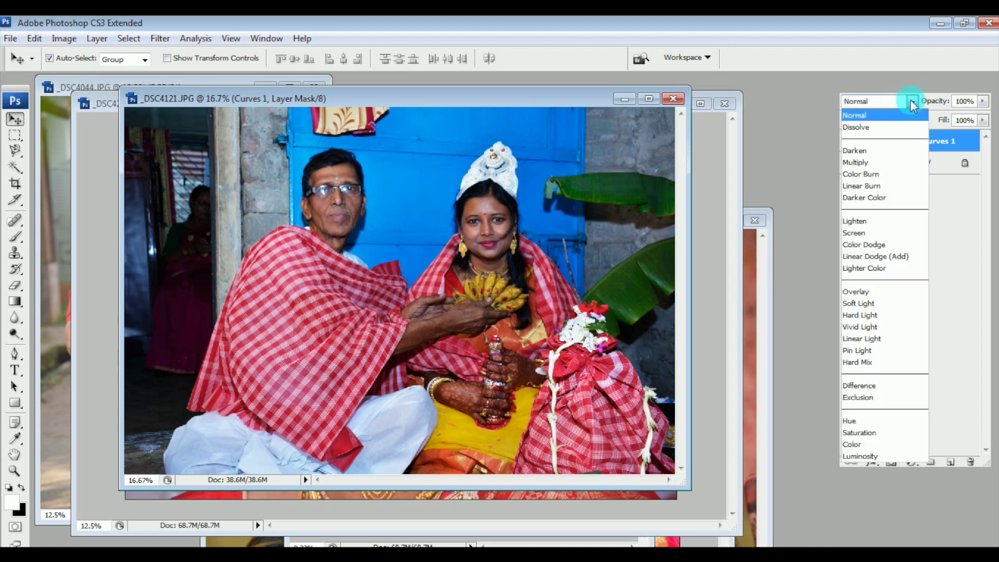
click(872, 232)
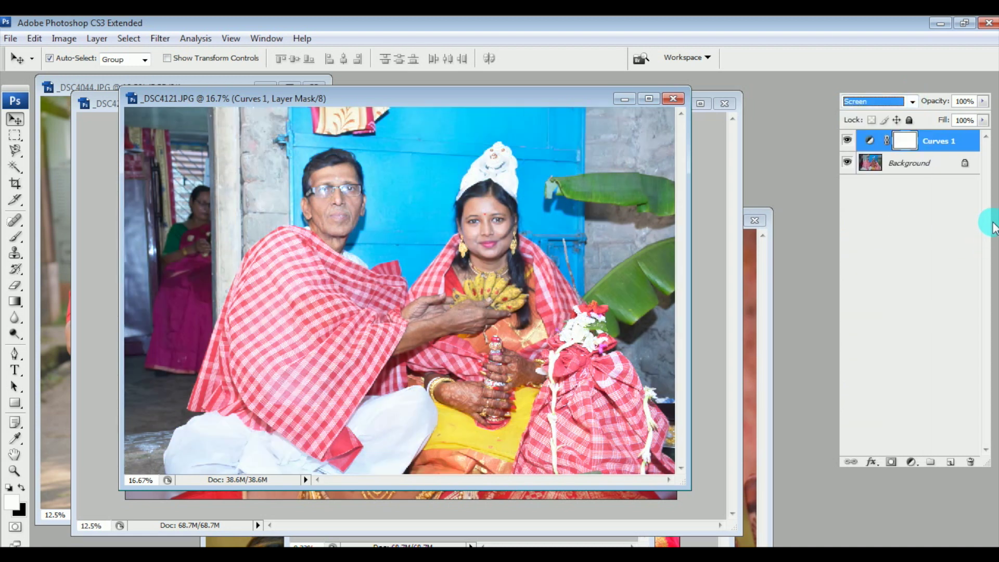
click(983, 101)
drag(981, 115, 967, 117)
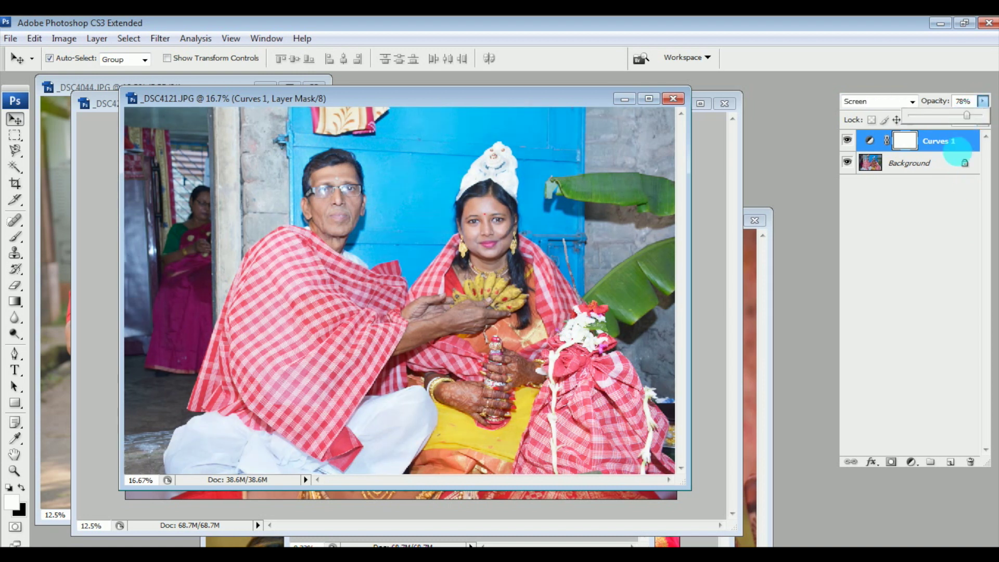
Bring _DSC4044.JPG forward, reposition it and add a Curves adjustment layer with the Strong Contrast (RGB) preset
click(51, 281)
drag(162, 77, 413, 86)
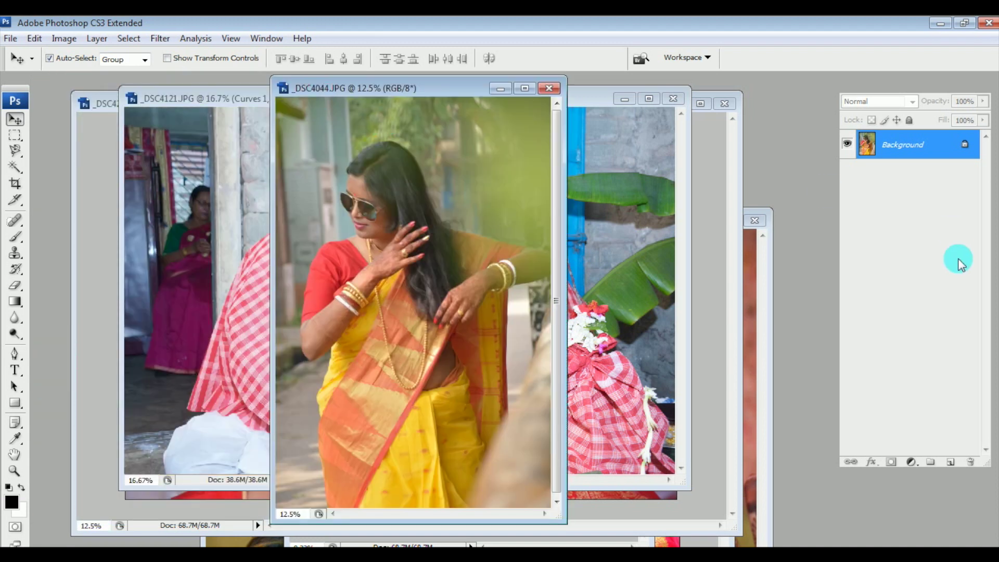
click(912, 462)
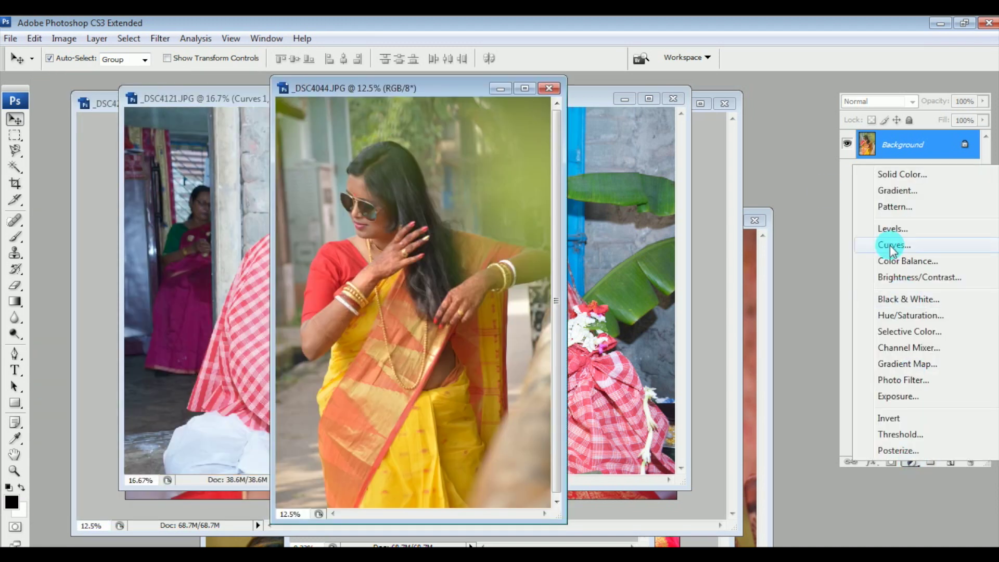
click(892, 247)
click(856, 181)
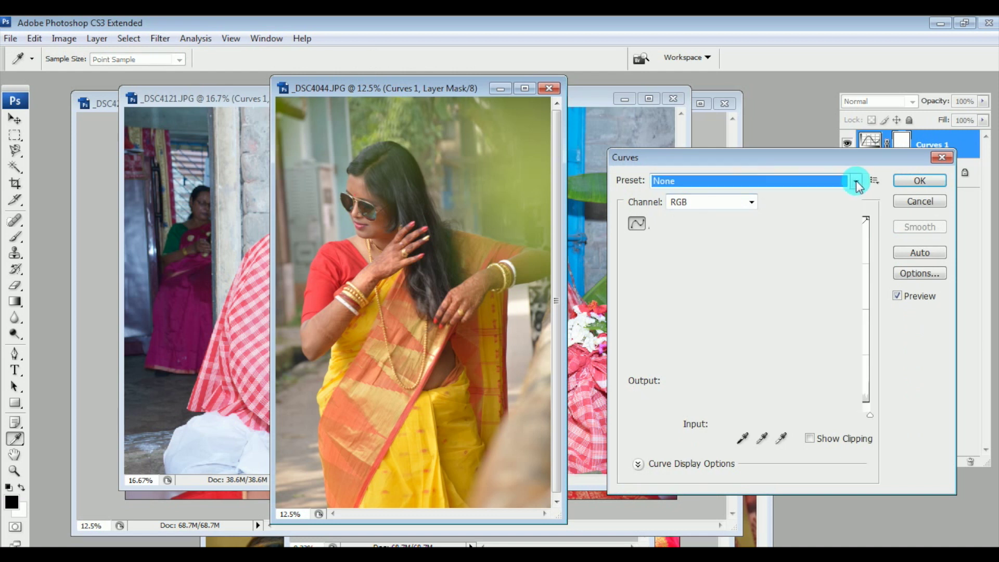
click(793, 339)
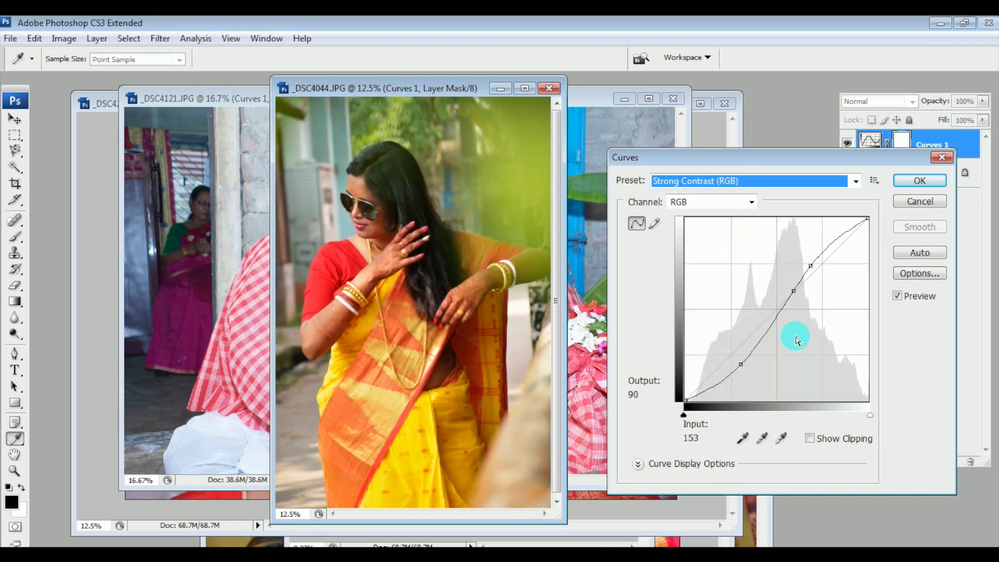
click(916, 183)
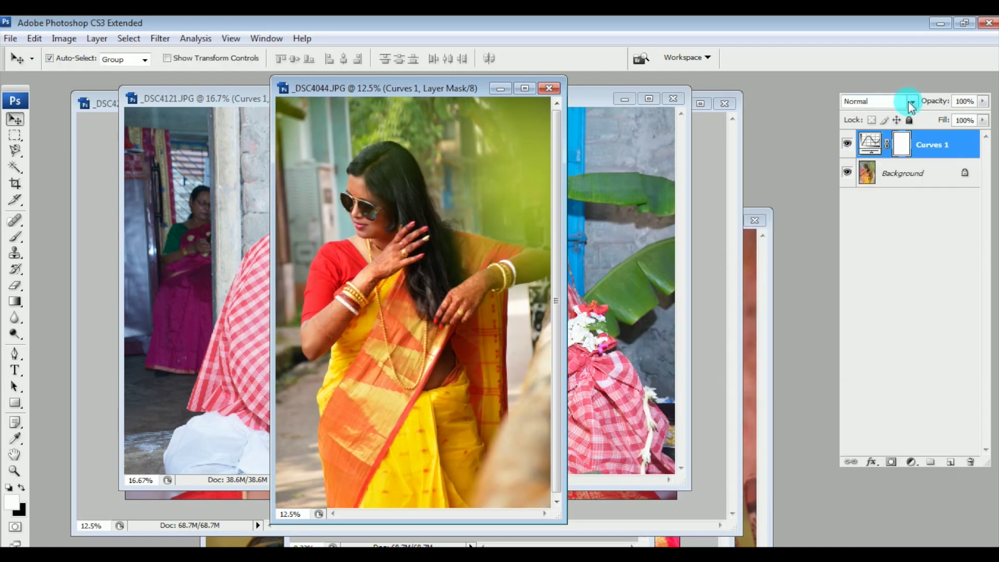
Set the Curves 1 layer of _DSC4044.JPG to Screen blend mode at 60% opacity
click(909, 101)
click(868, 232)
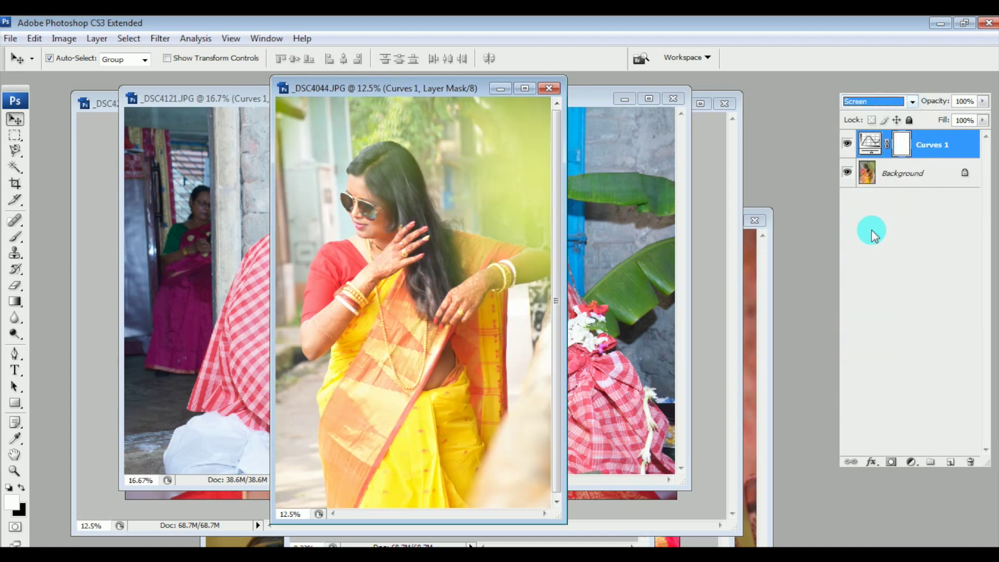
click(983, 102)
click(954, 115)
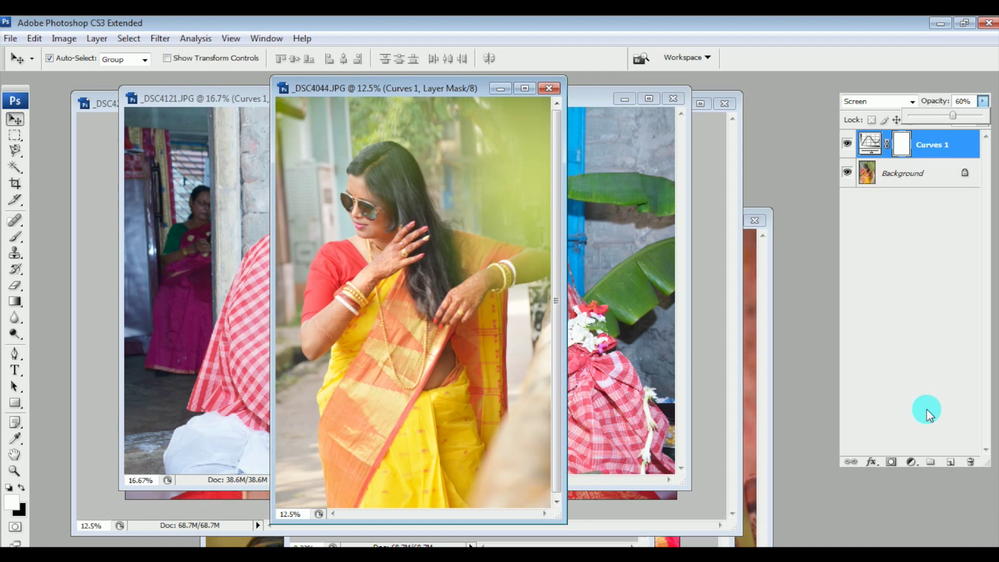
Bring the edited _DSC4121.JPG and _DSC5212.JPG forward in turn, moving the _DSC5212.JPG window so its whole frame is in view
click(233, 259)
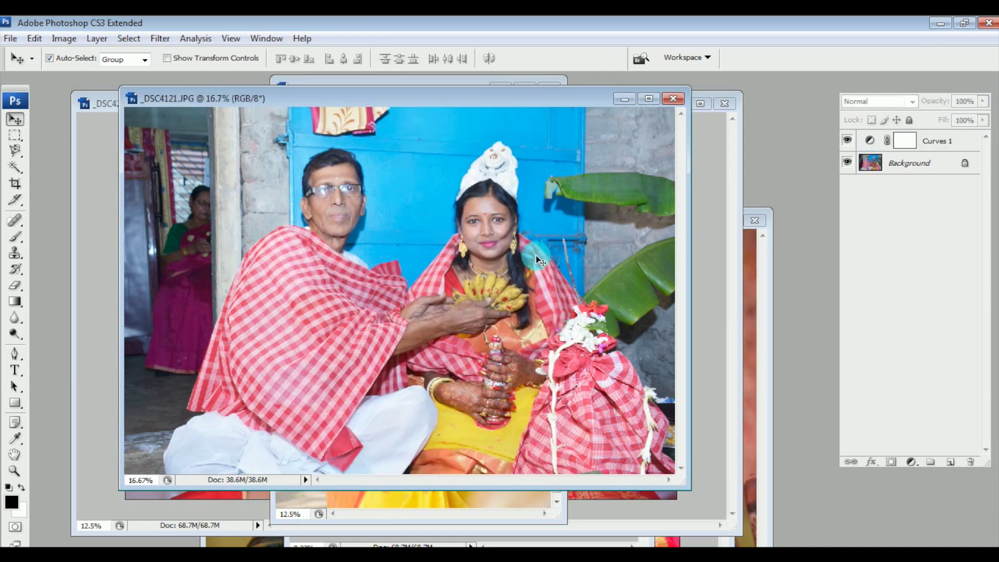
click(752, 338)
drag(494, 214, 507, 121)
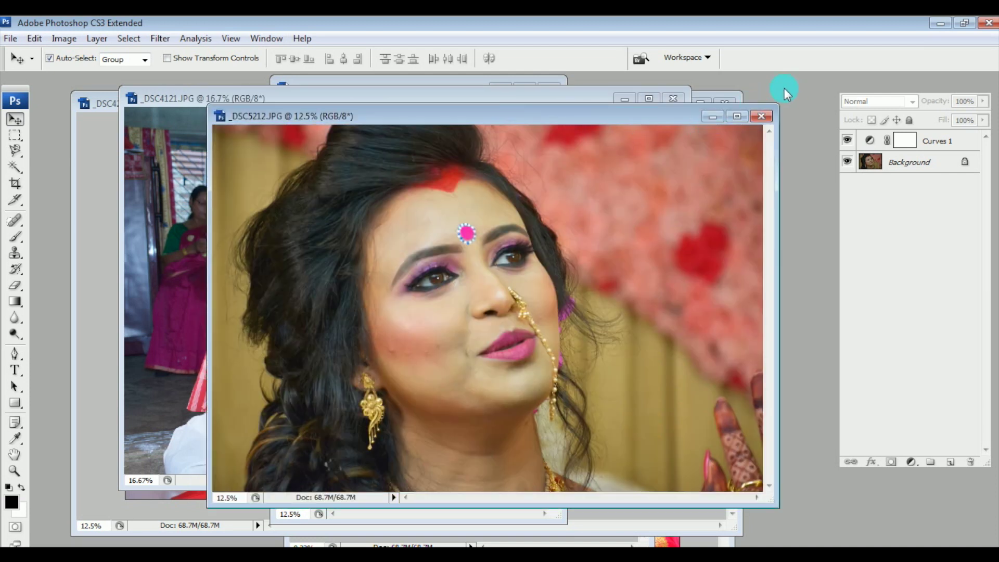